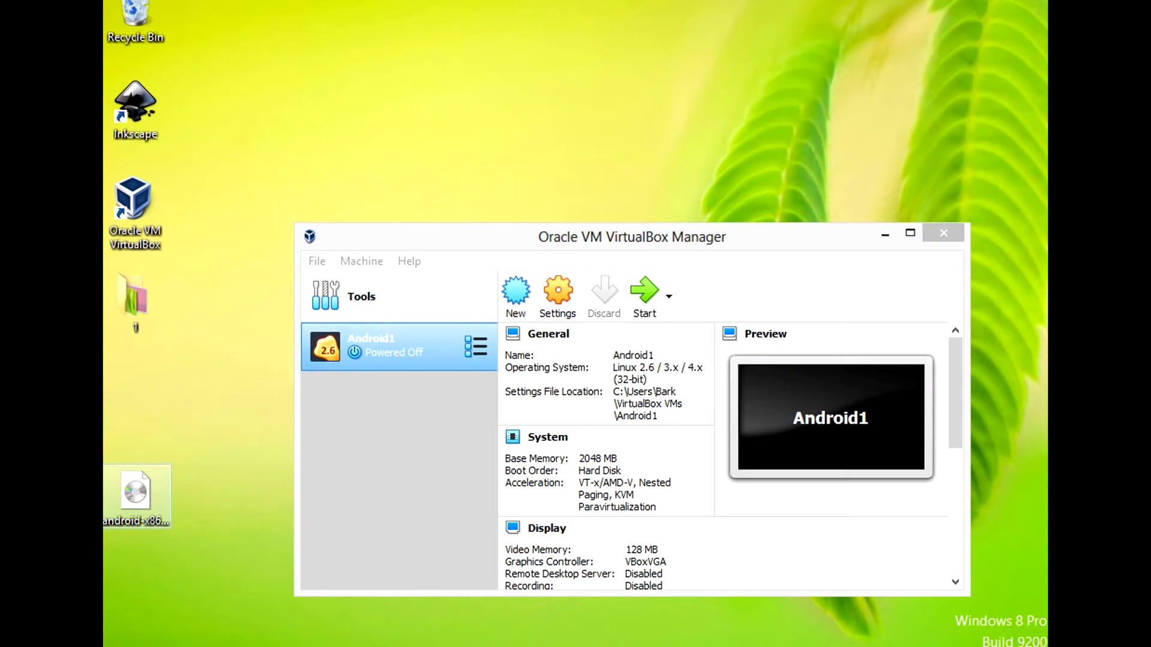
left_click(134, 494)
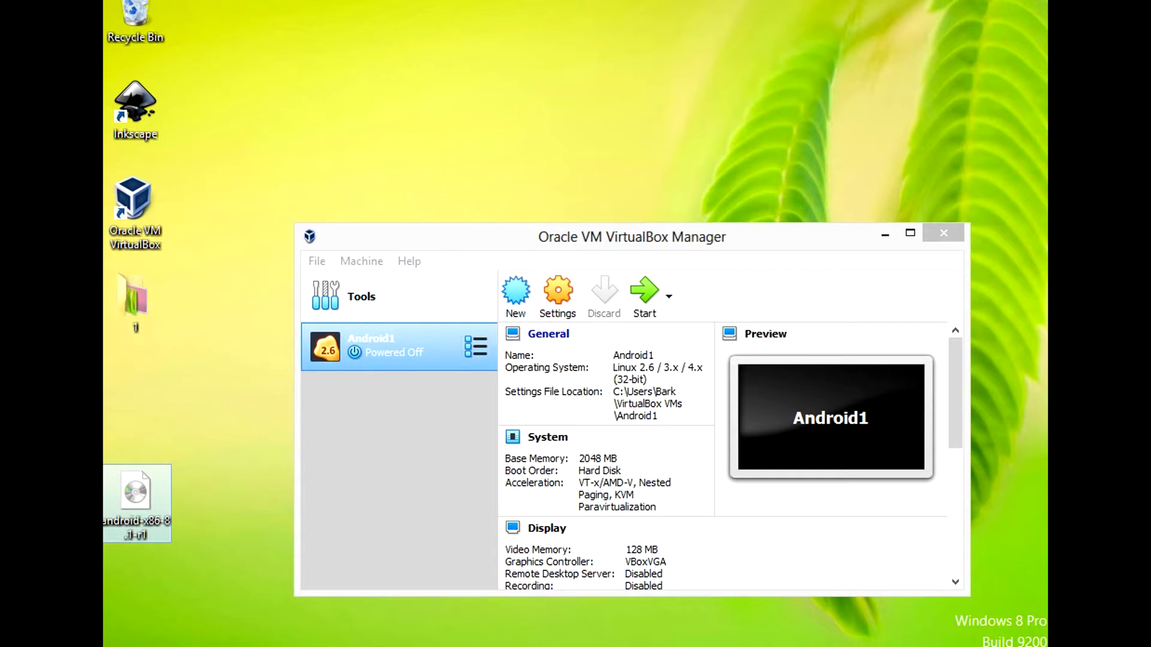
left_click(408, 405)
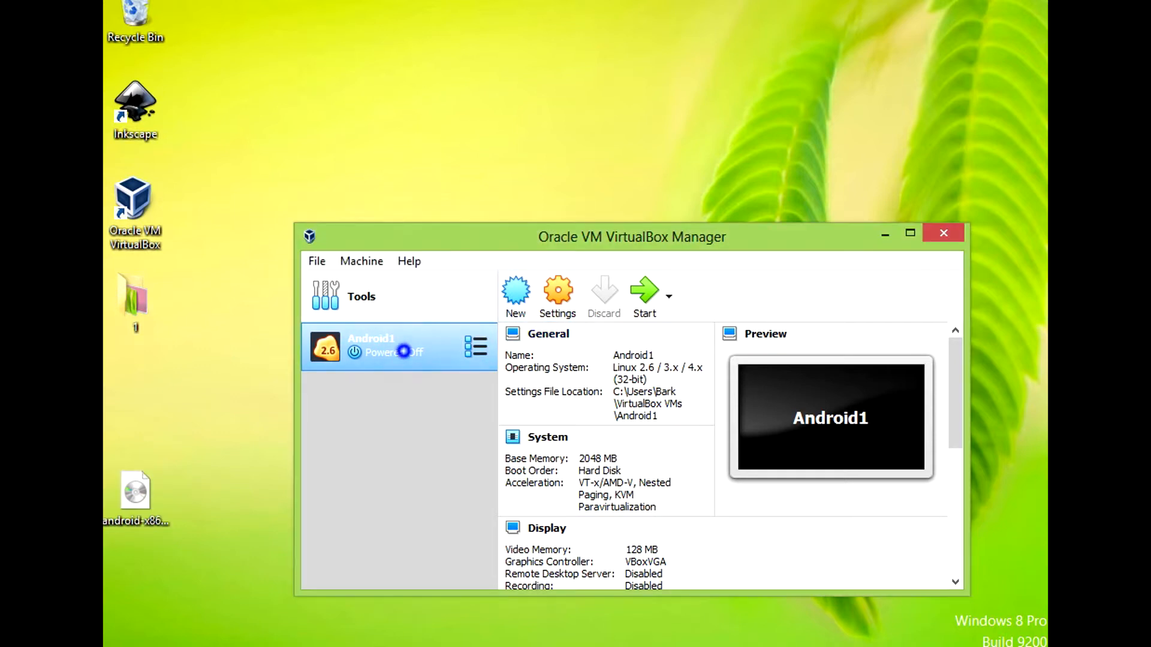
right_click(390, 351)
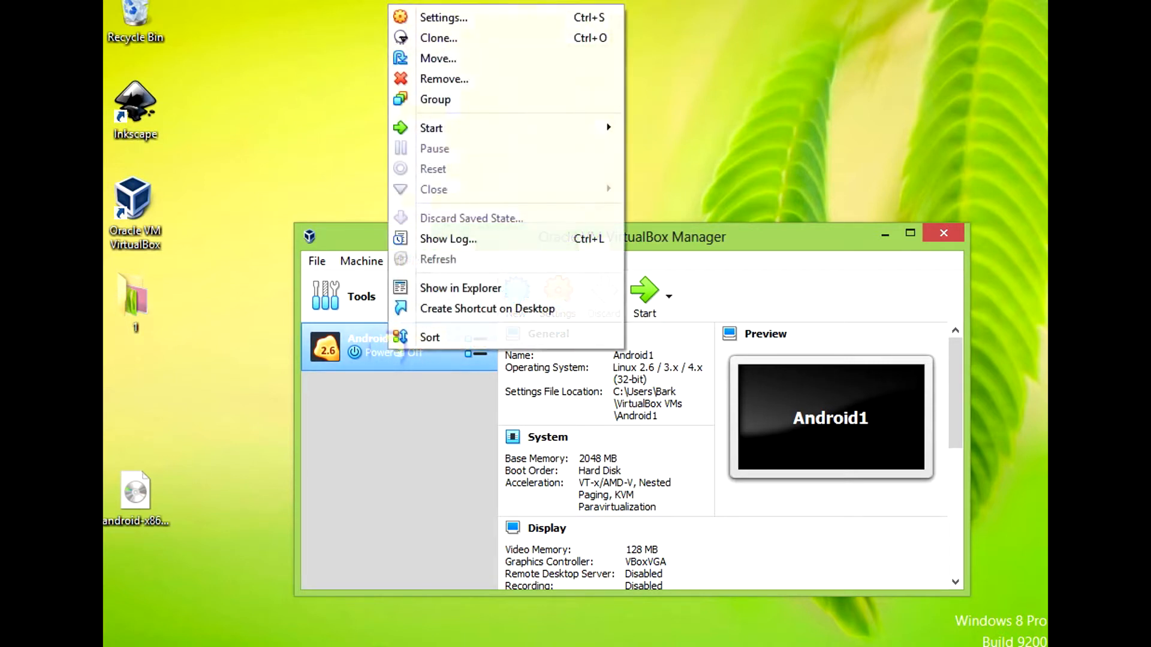
left_click(419, 441)
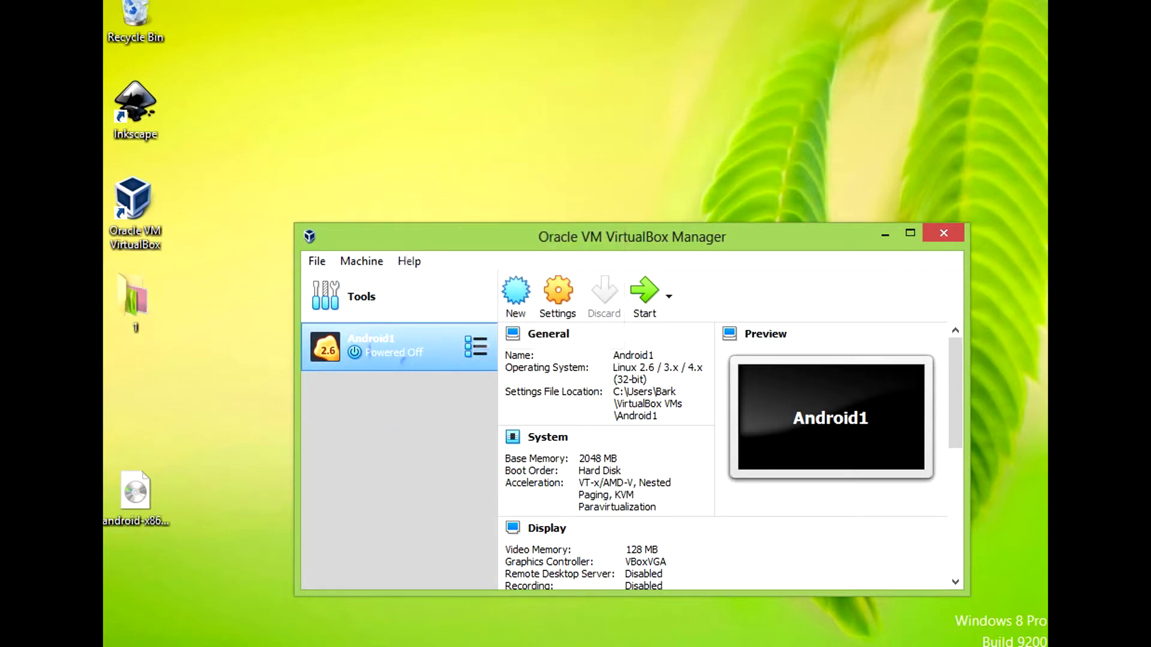
left_click(473, 395)
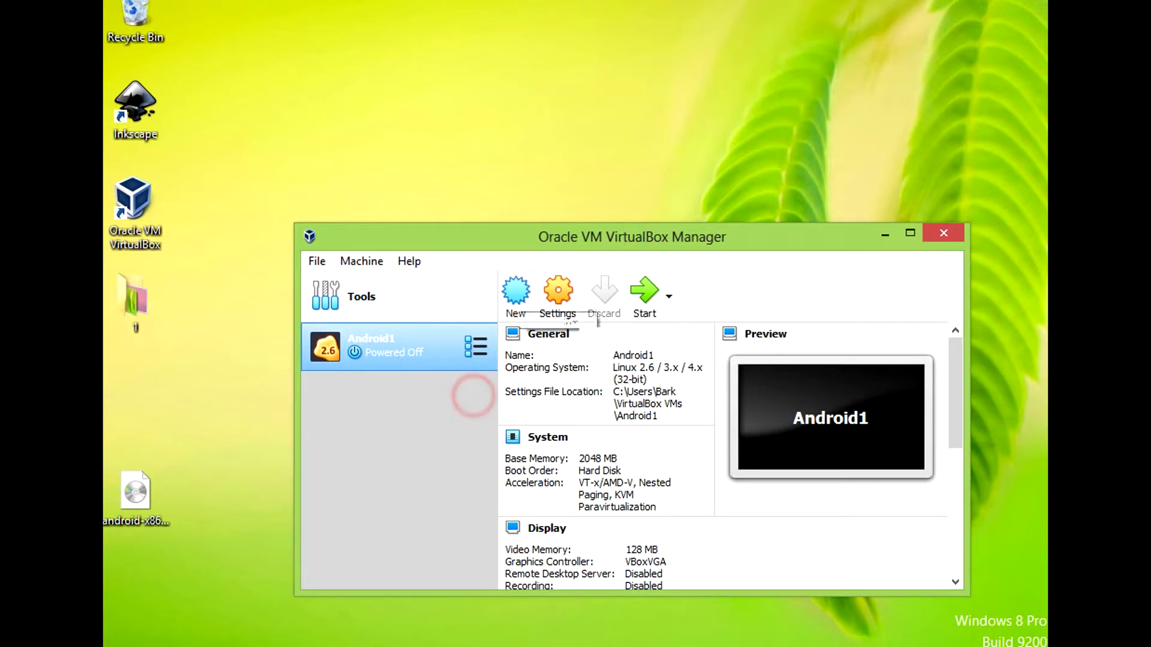
Step: Start a new virtual machine named Android2 with type Linux and version Linux 2.6 / 3.x / 4.x (32-bit)
left_click(515, 290)
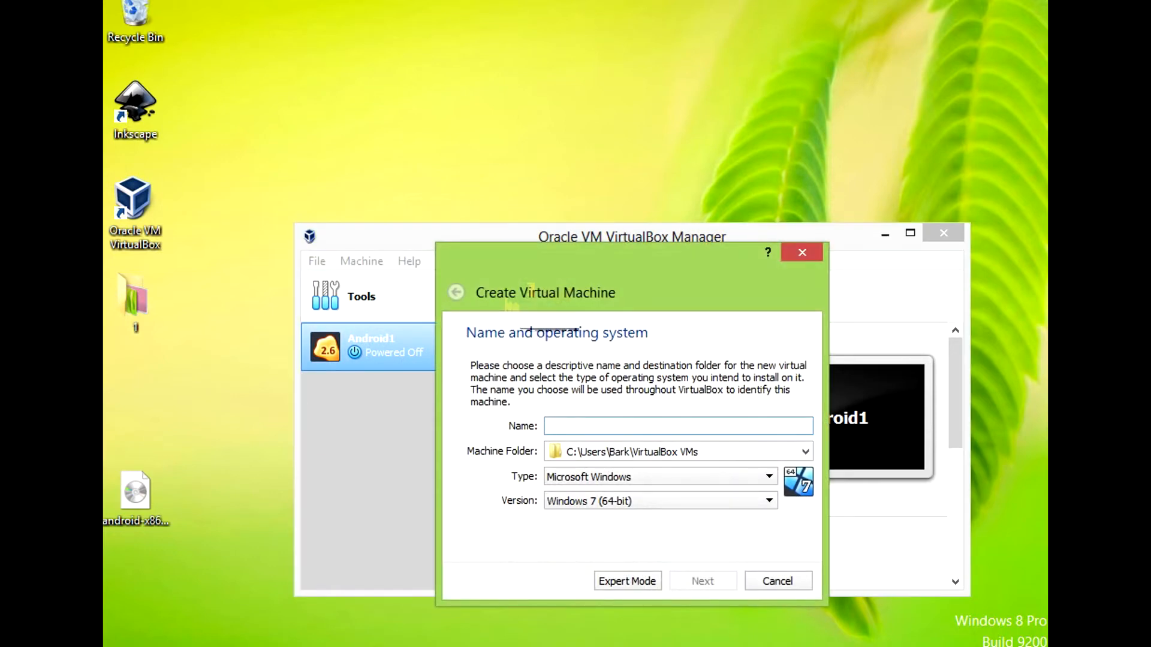
left_click(571, 425)
type("A")
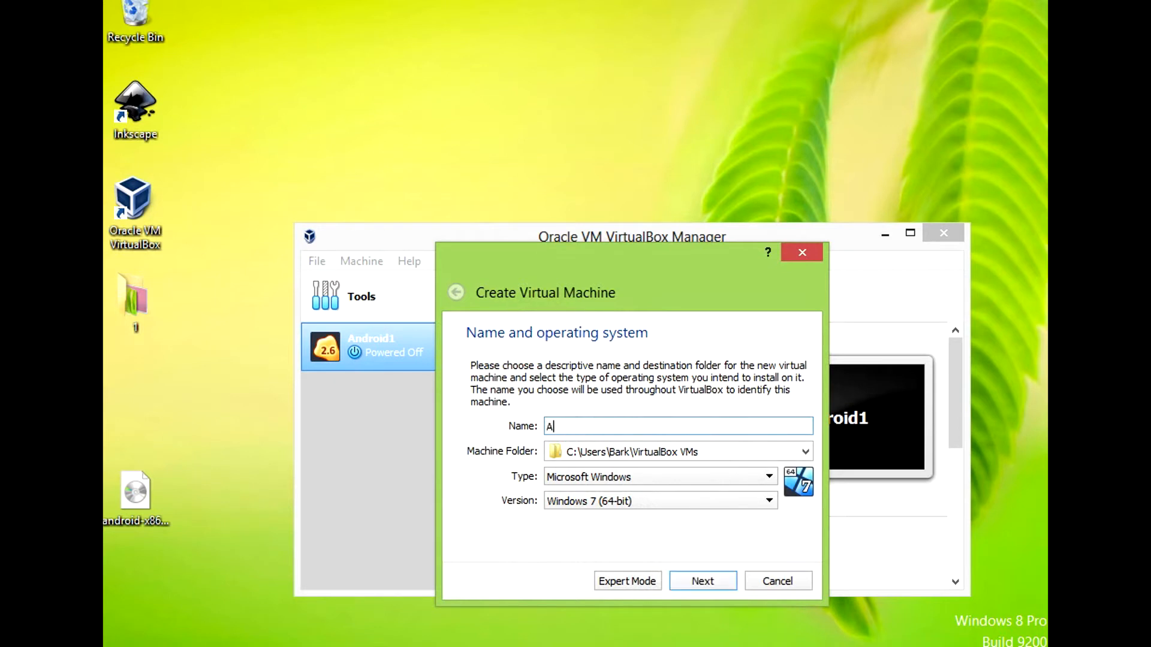
type("ndroid2")
left_click(681, 475)
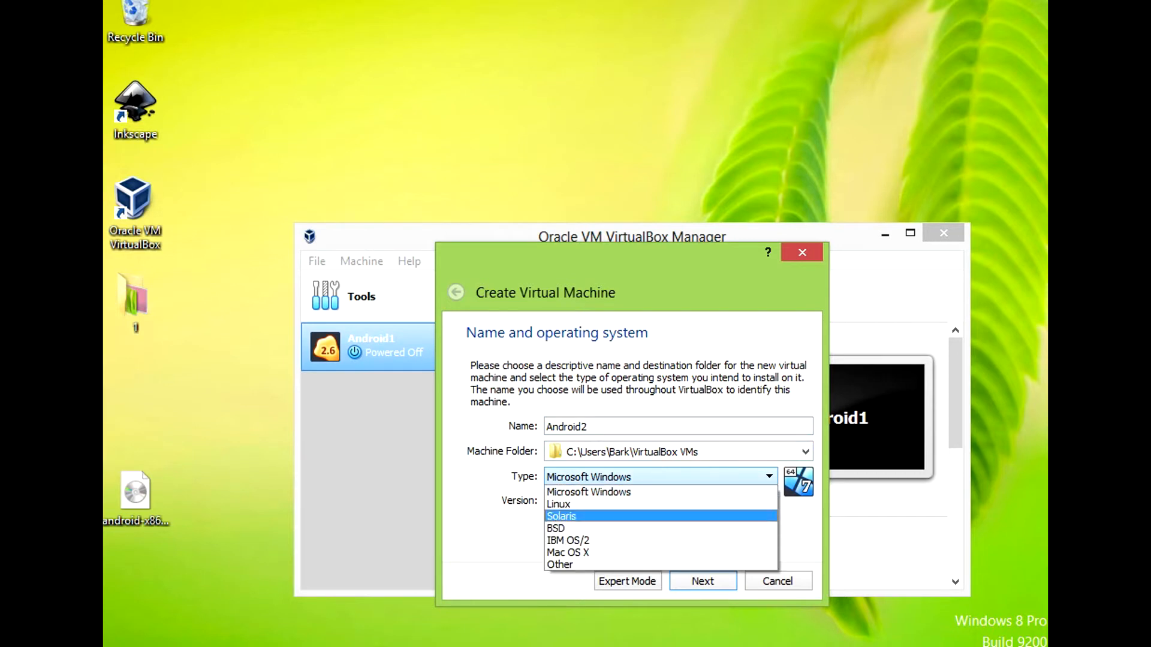
left_click(579, 507)
left_click(600, 500)
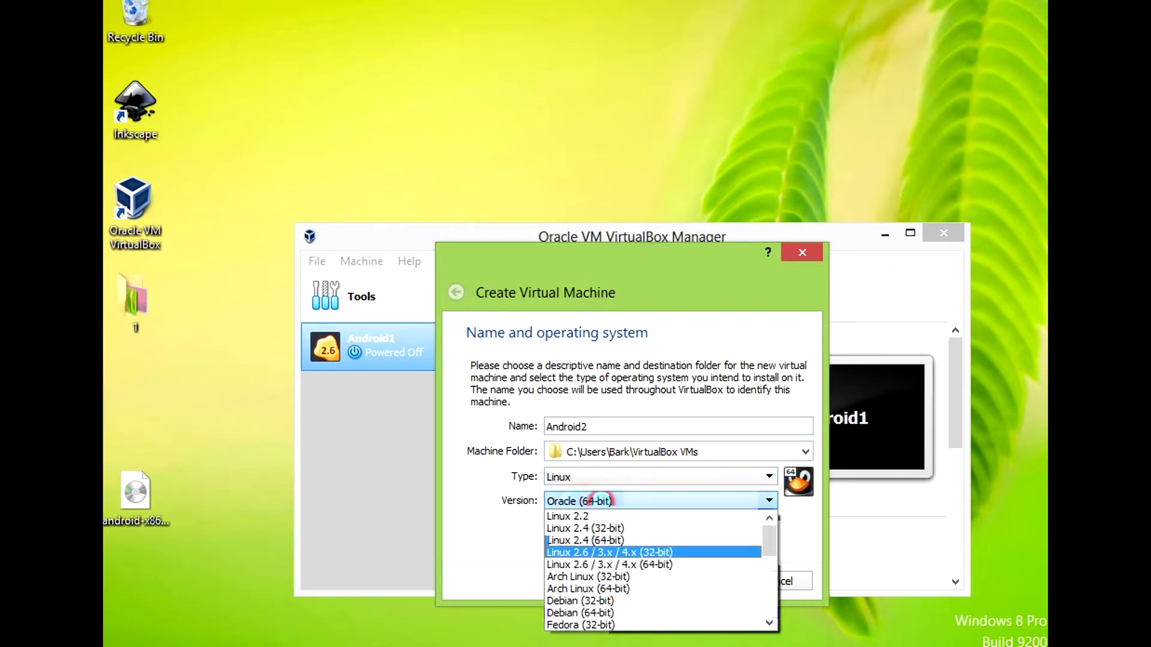
left_click(630, 552)
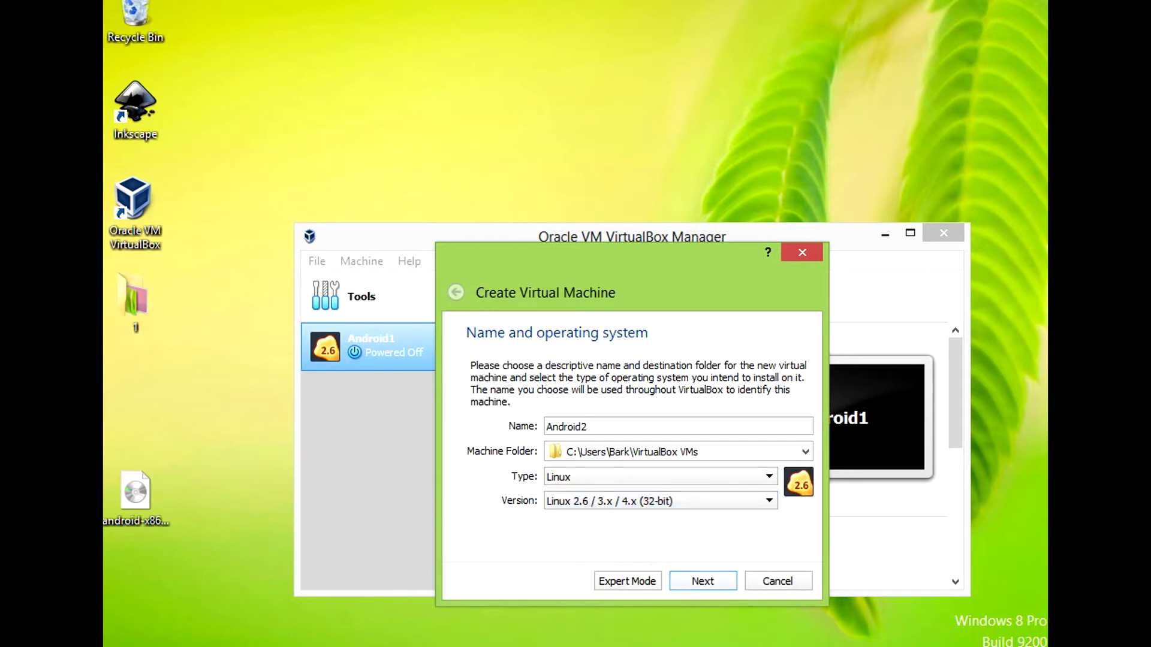
left_click(713, 582)
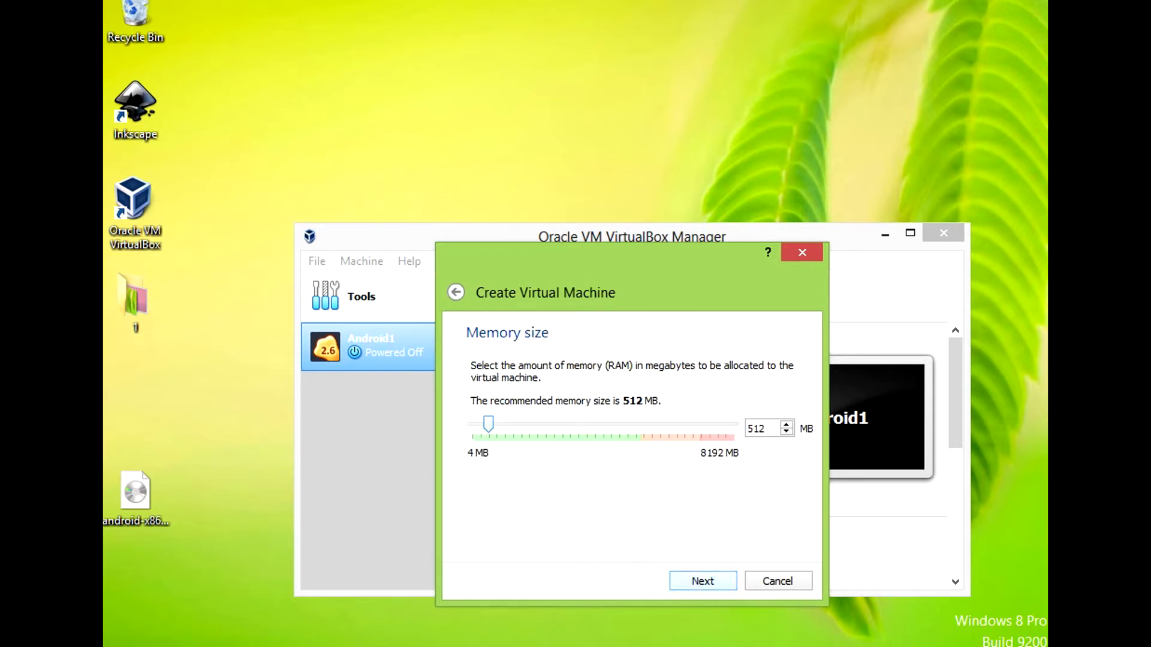
Step: Allocate 2048 MB of memory to the new machine and create a dynamically allocated 8.00 GB VDI hard disk for it
left_click_drag(488, 424, 537, 424)
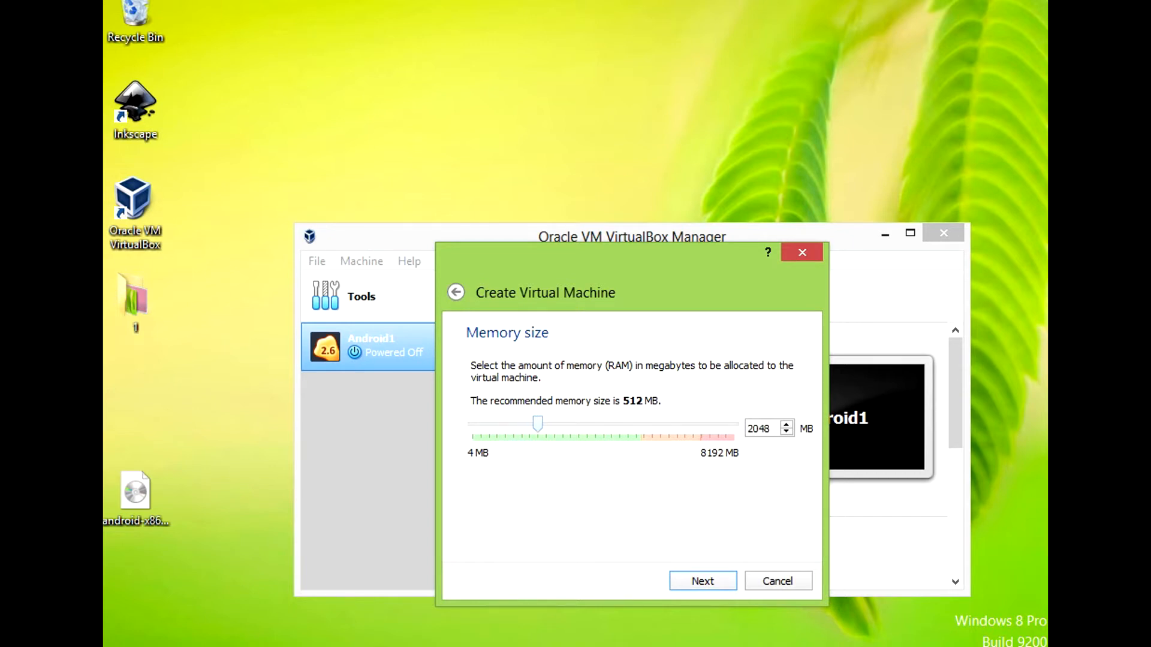
left_click(700, 580)
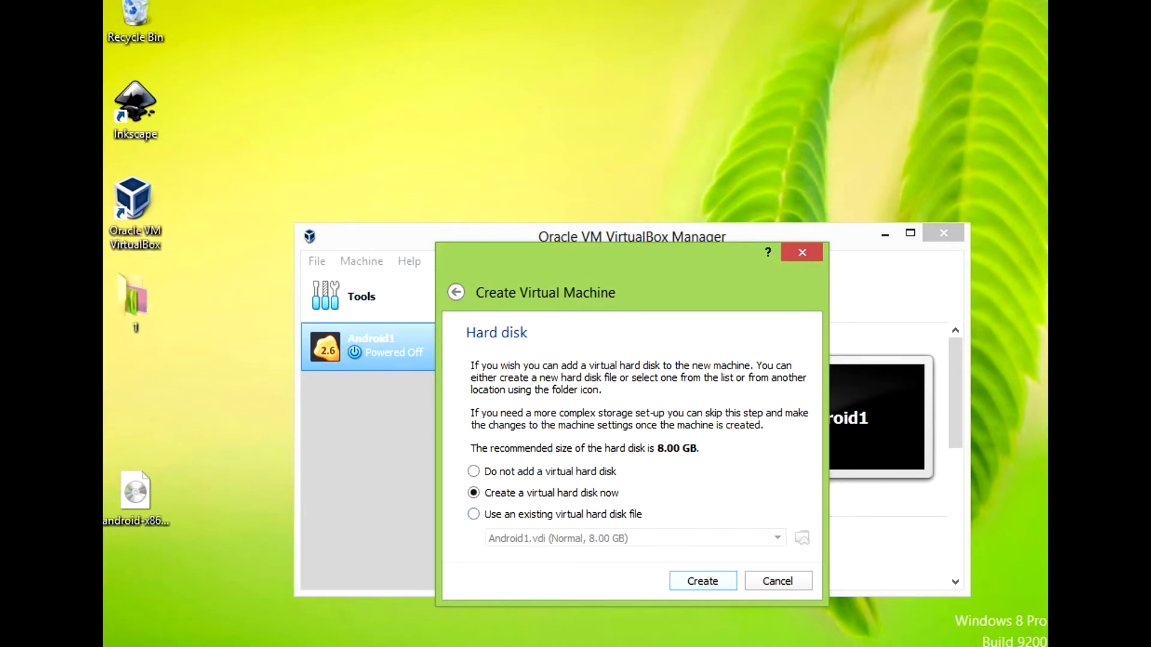
left_click(702, 580)
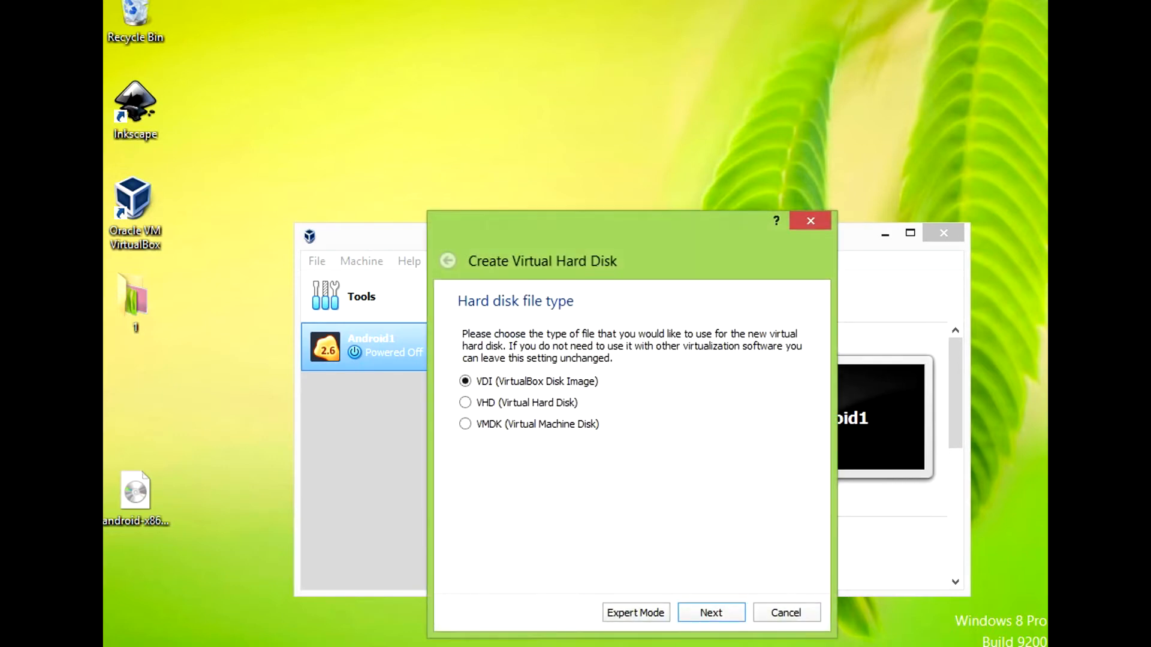
left_click(711, 611)
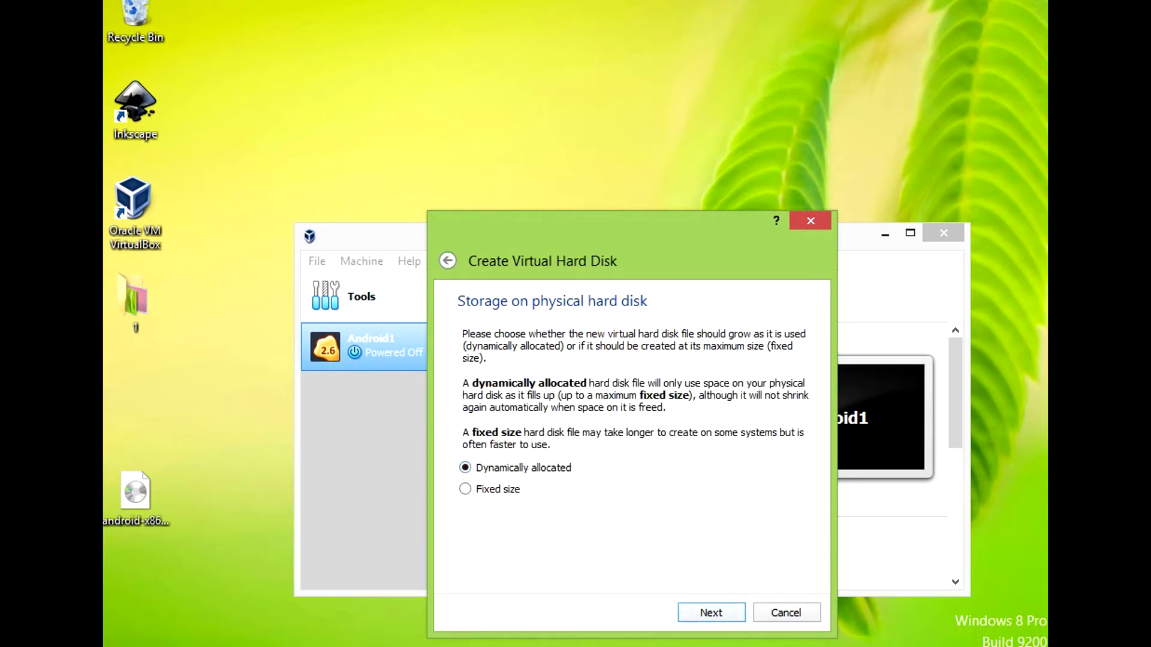
left_click(711, 613)
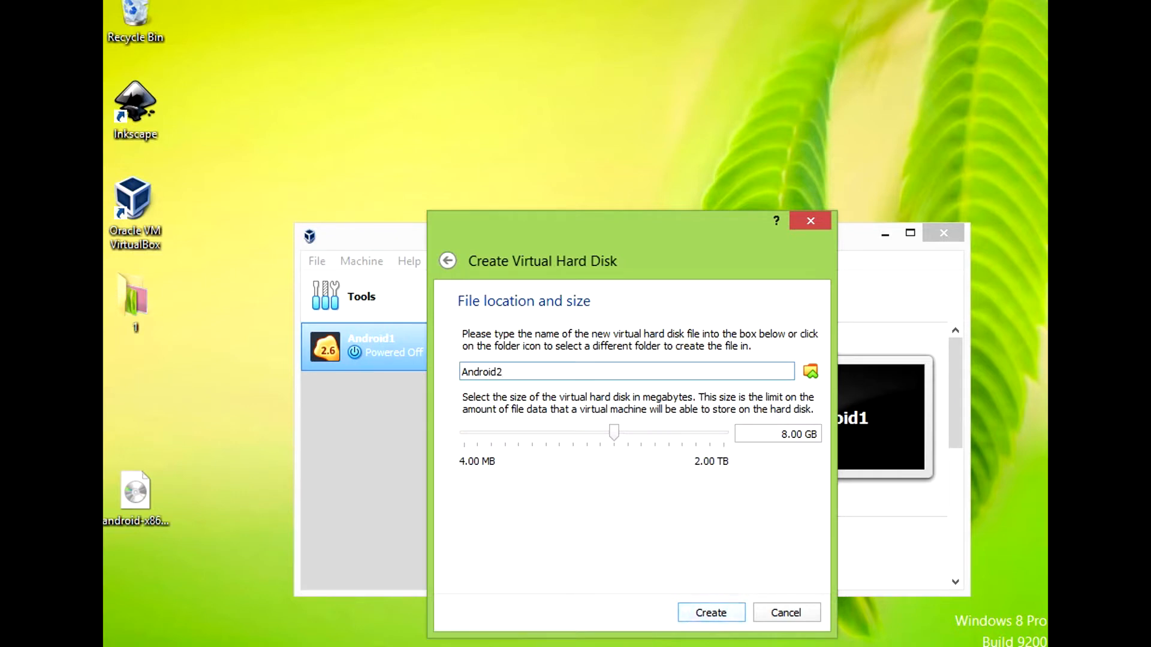
left_click(711, 613)
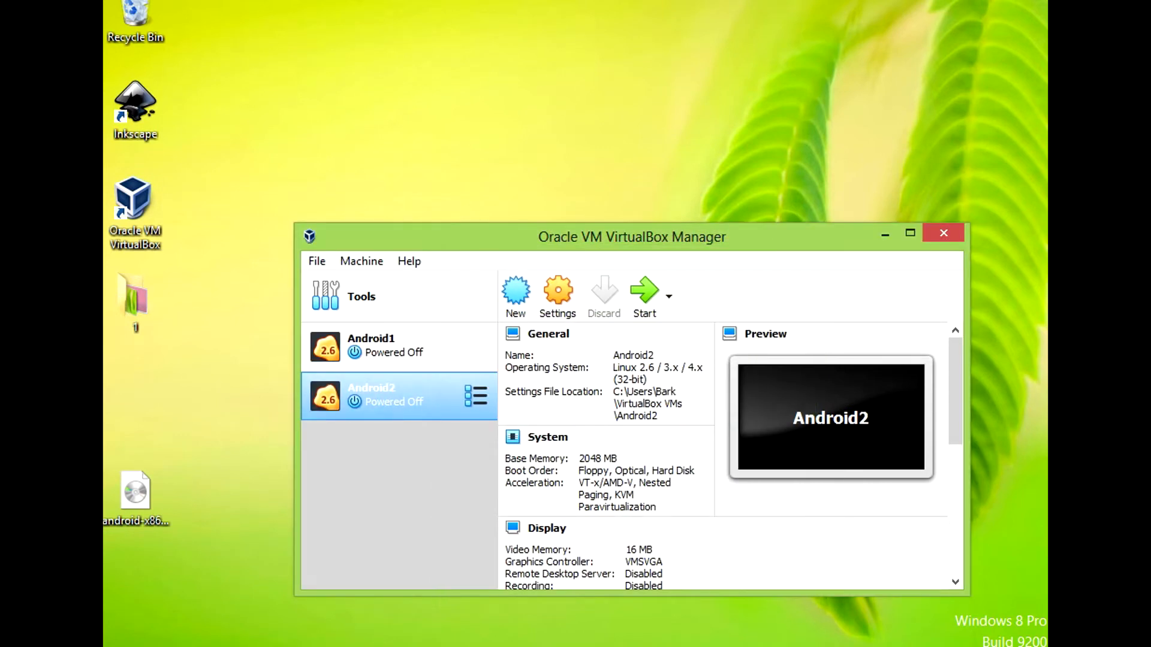
Step: In Android2's system settings, disable floppy boot and order the boot devices with Optical first and Hard Disk second
left_click(424, 391)
left_click(557, 293)
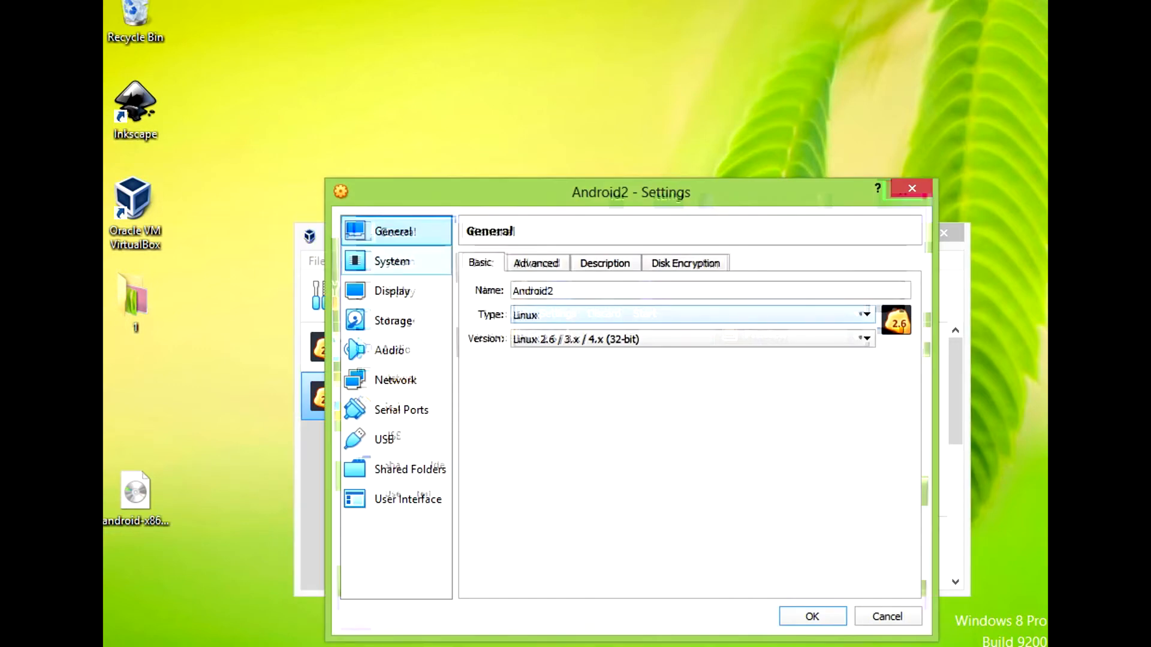
left_click(398, 261)
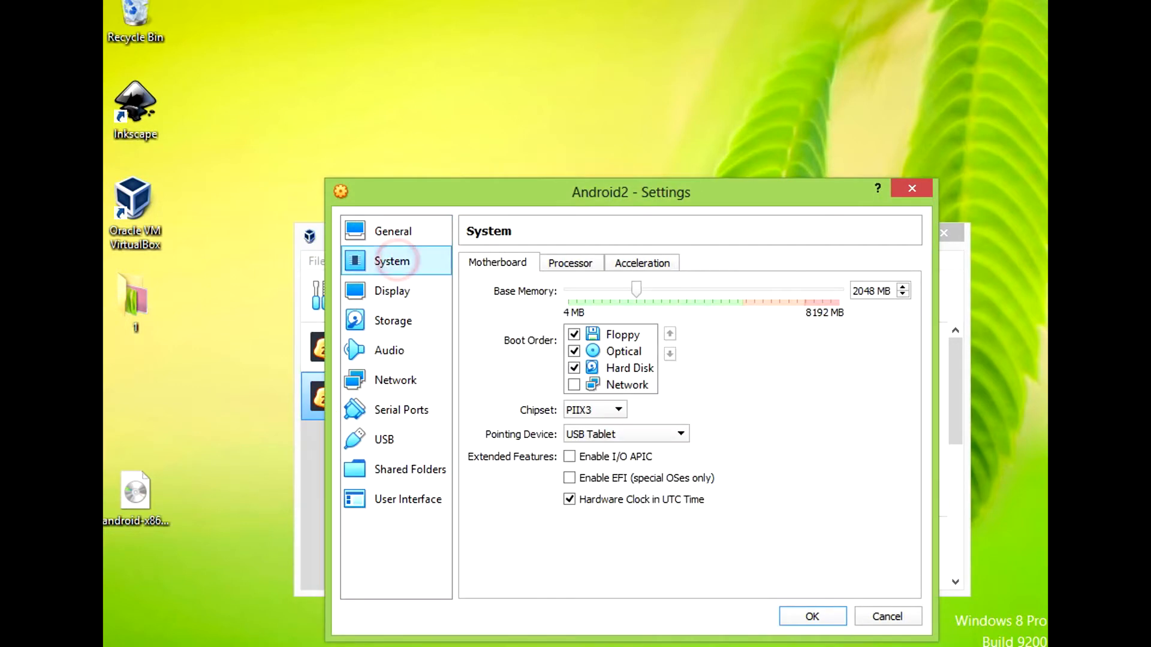
left_click(574, 334)
left_click(623, 352)
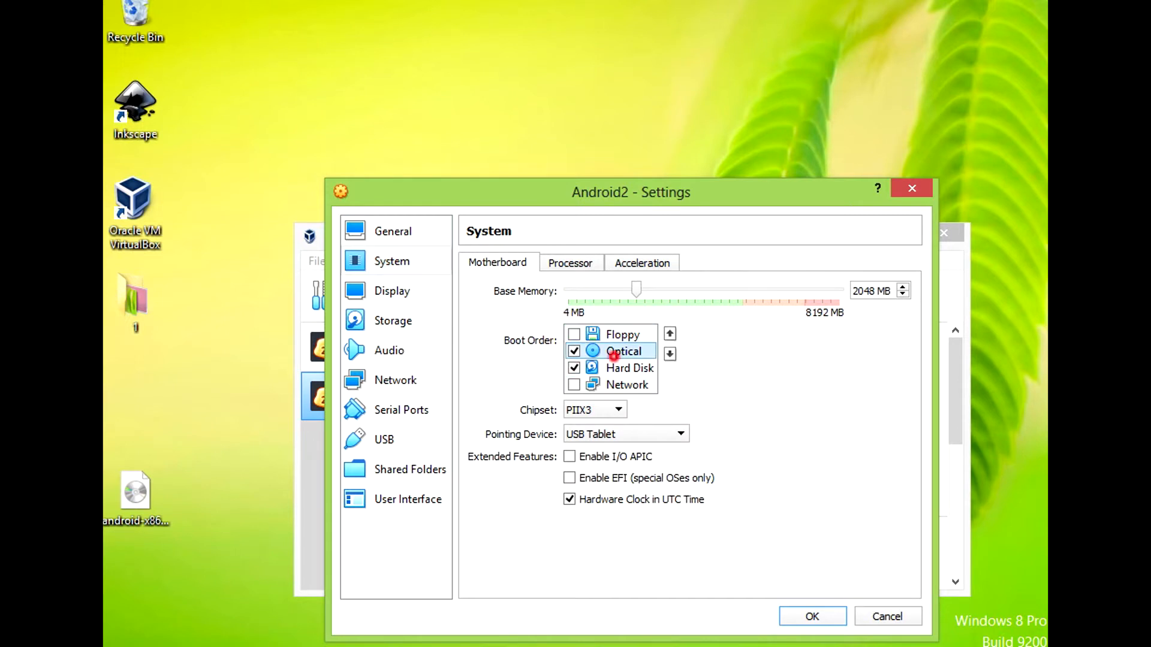
left_click(669, 334)
left_click(629, 368)
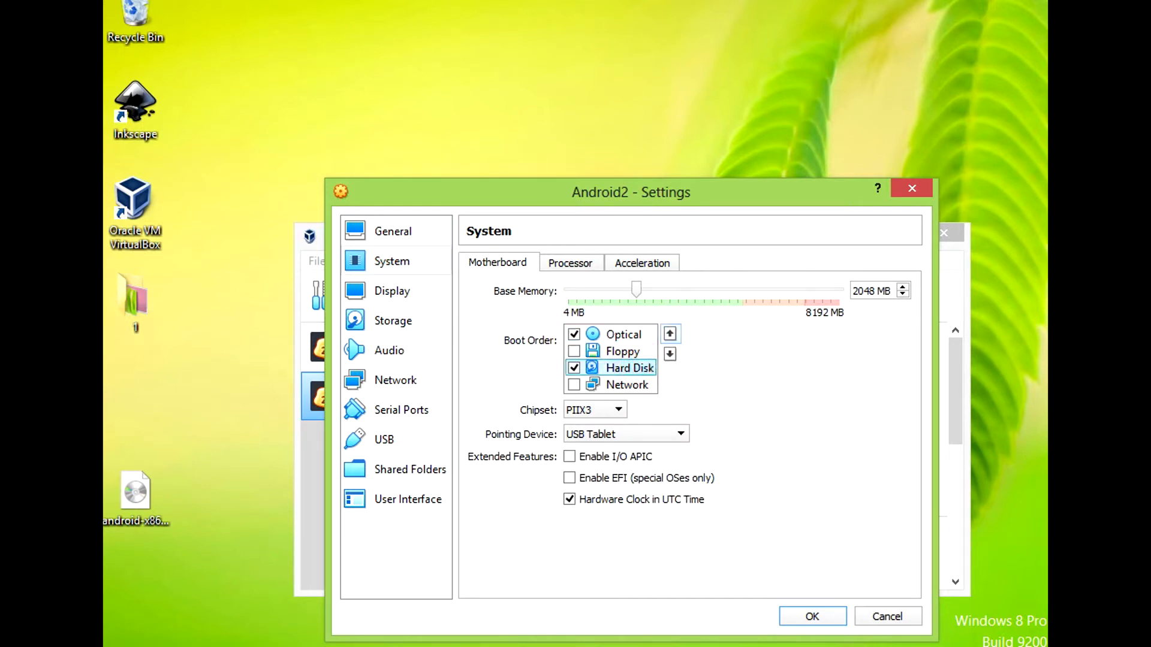
left_click(669, 333)
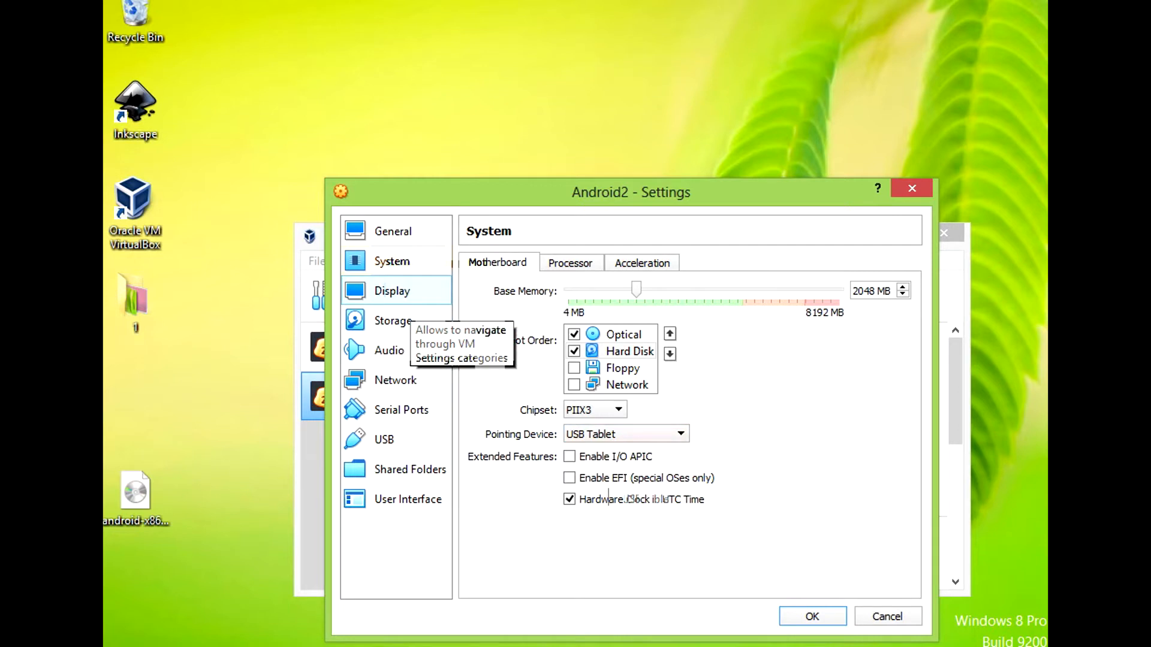
Step: Set Android2's video memory to 128 MB and its graphics controller to VBoxVGA
left_click(406, 290)
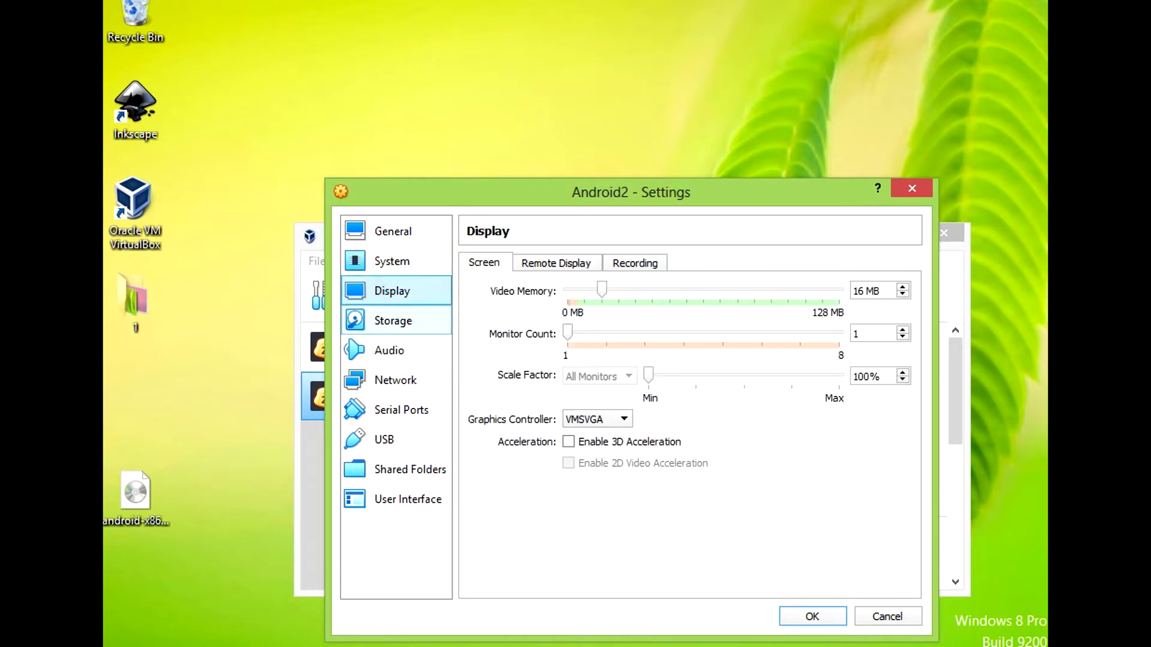
left_click_drag(601, 290, 838, 290)
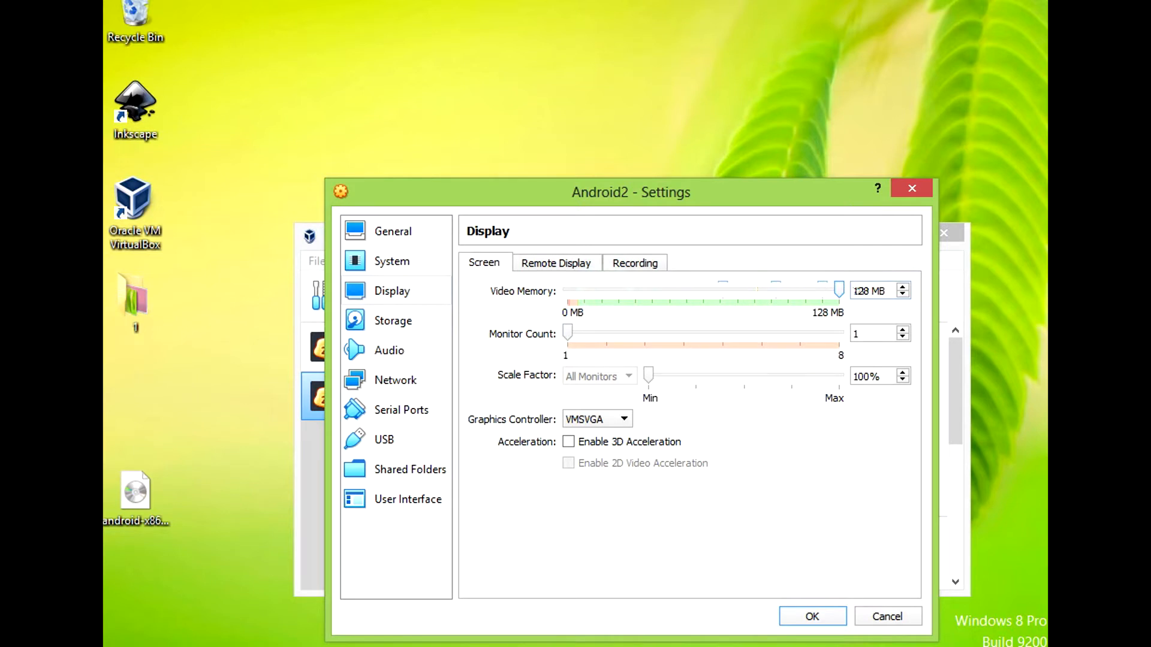
left_click(597, 419)
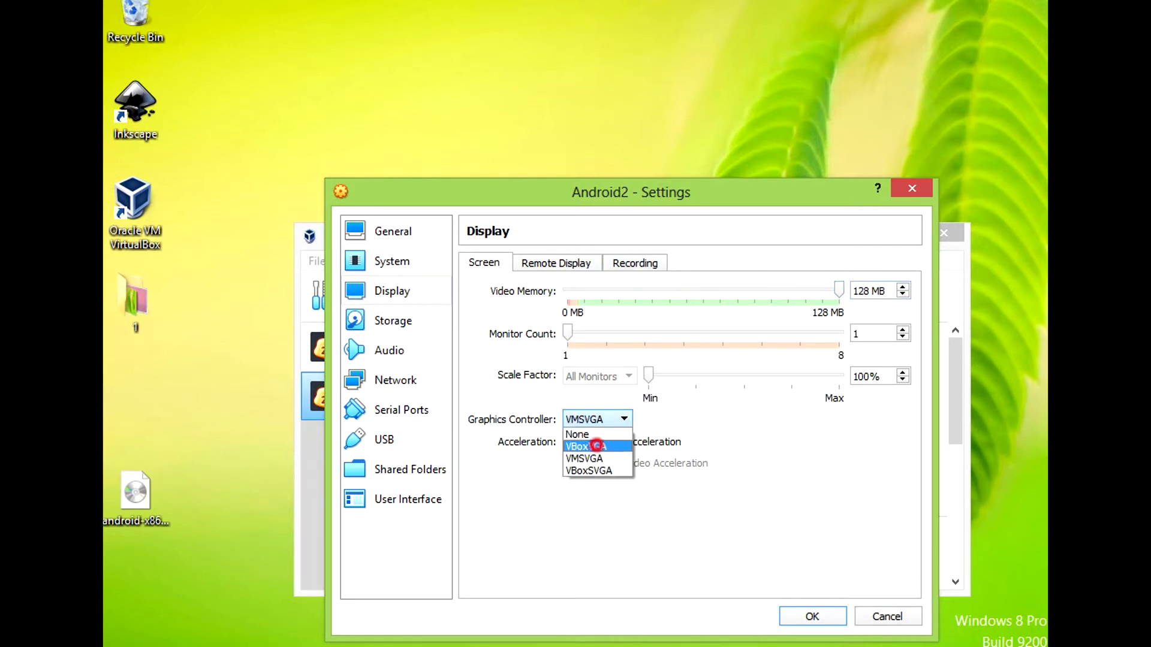
left_click(595, 442)
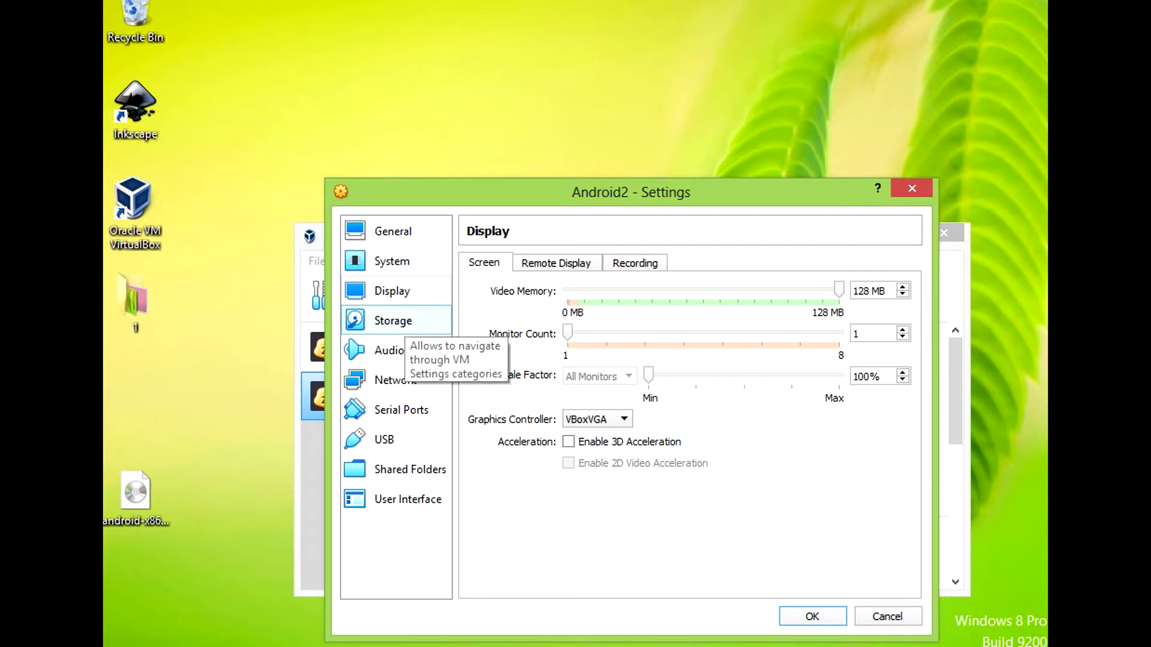
Step: Load the android-x86-8.1-r1 disc image from the desktop into the empty optical drive of the IDE controller
left_click(402, 321)
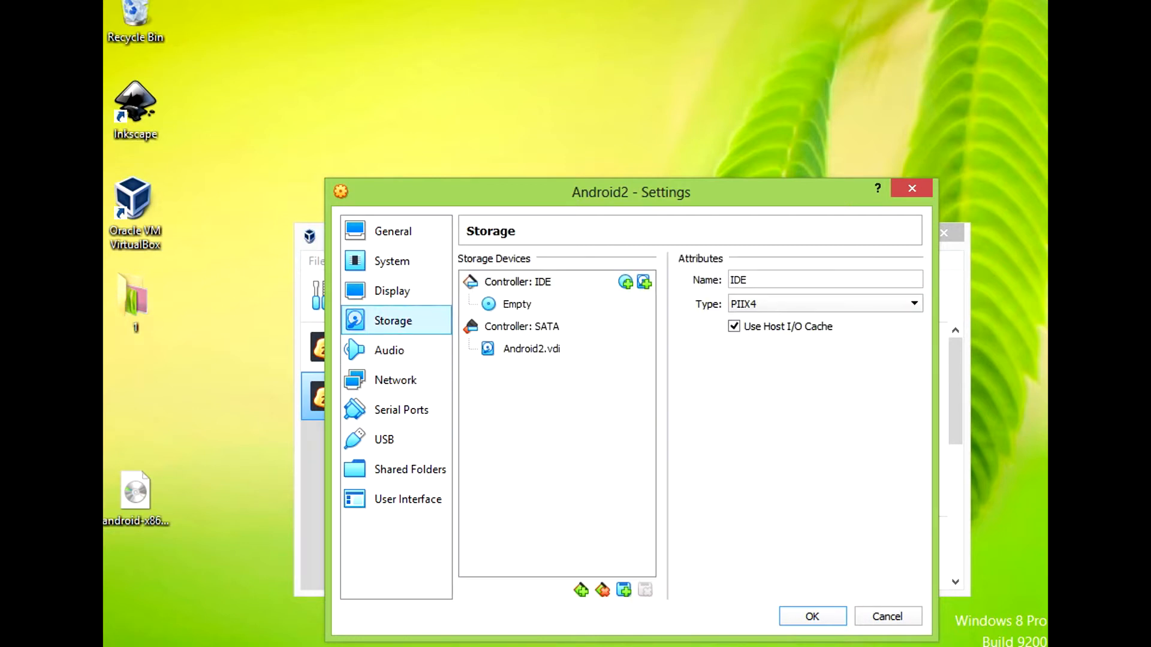
left_click(523, 303)
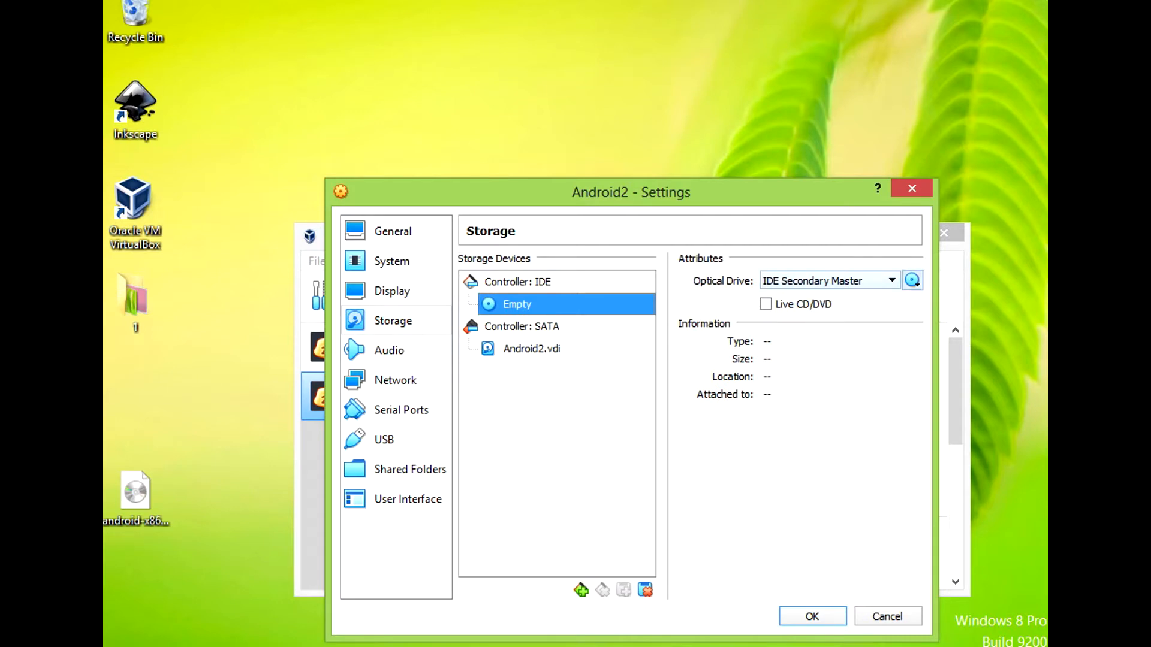
left_click(911, 280)
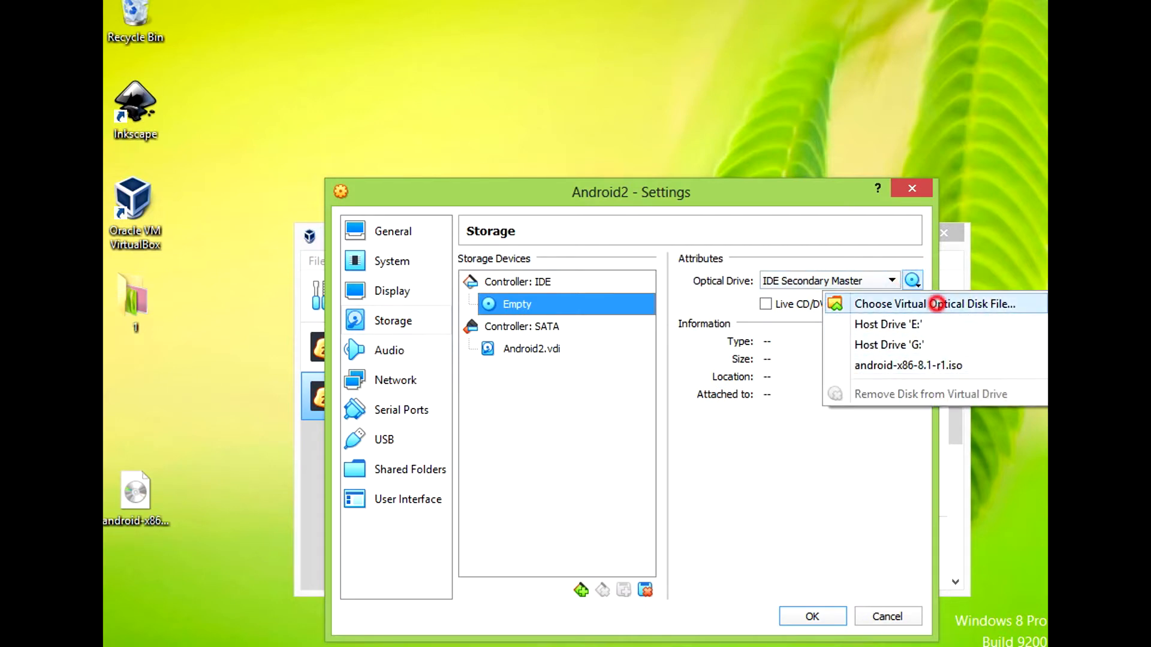
left_click(929, 303)
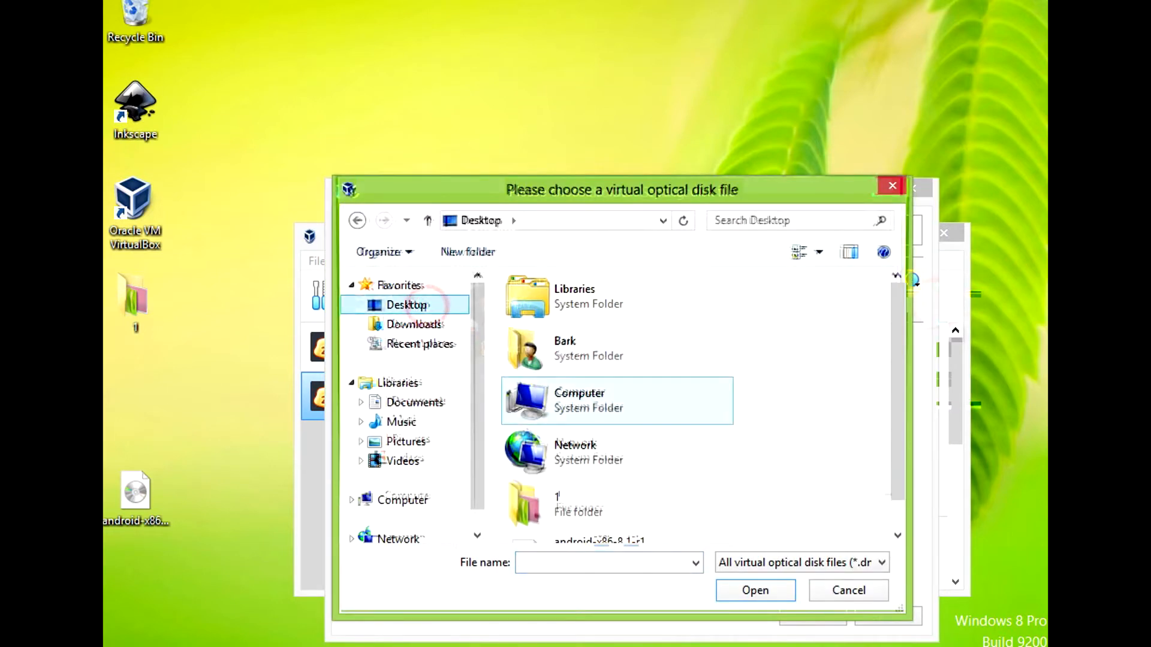
scroll(887, 412, "down", 1)
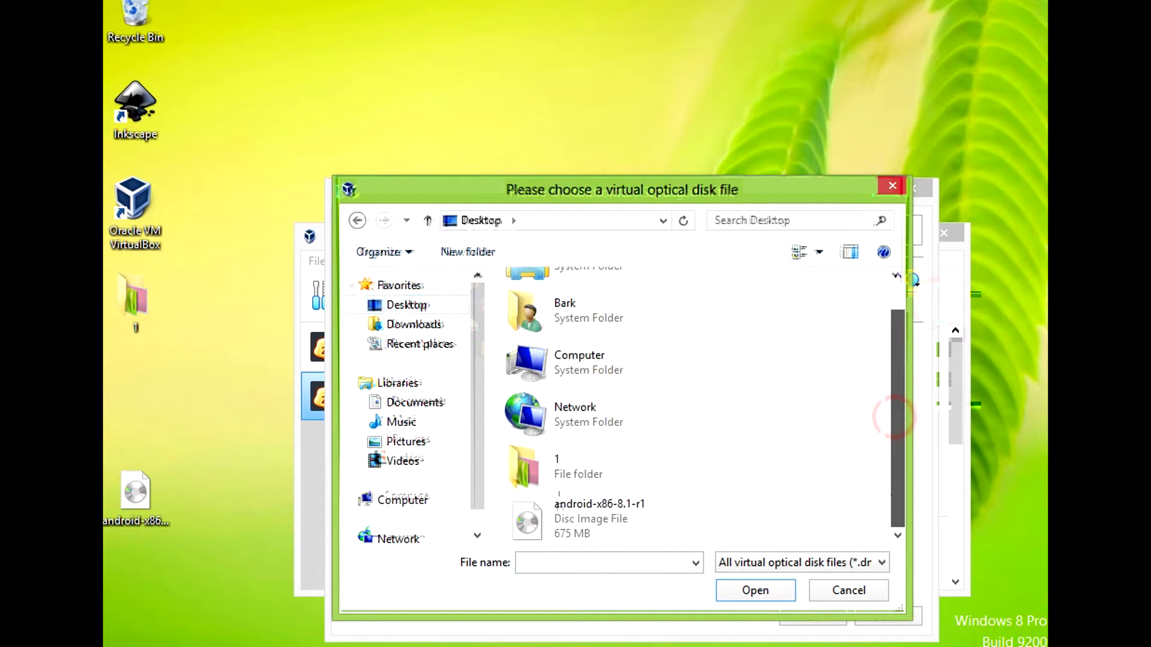
left_click(608, 515)
left_click(754, 590)
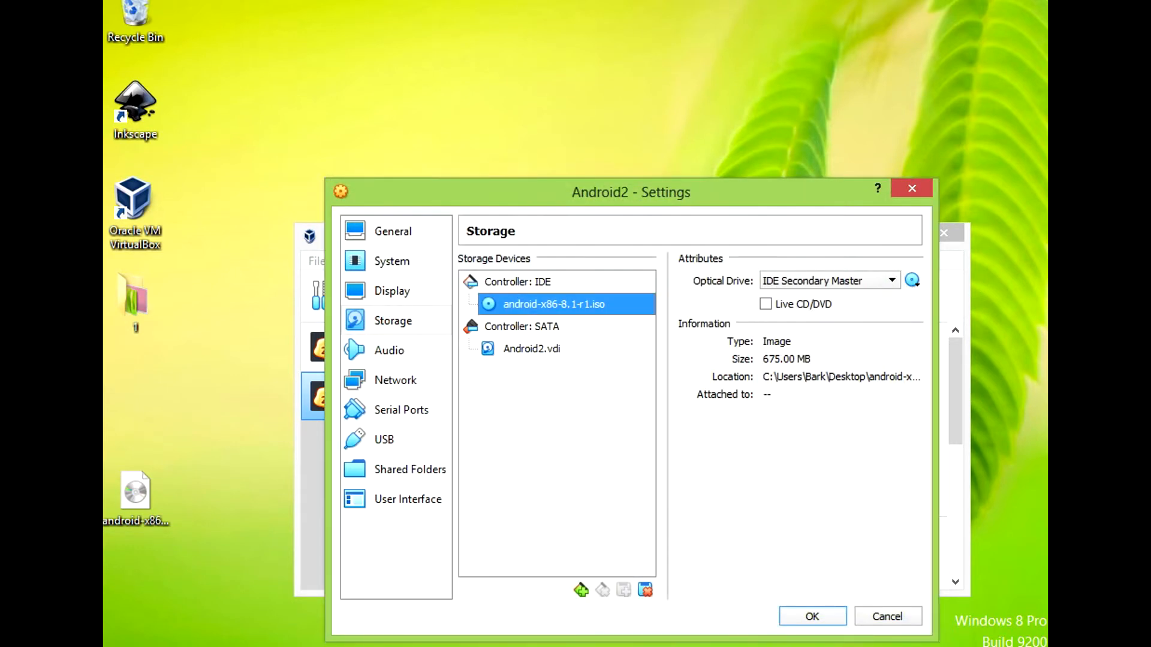
Step: Switch Android2's USB controller to USB 3.0 (xHCI)
left_click(395, 350)
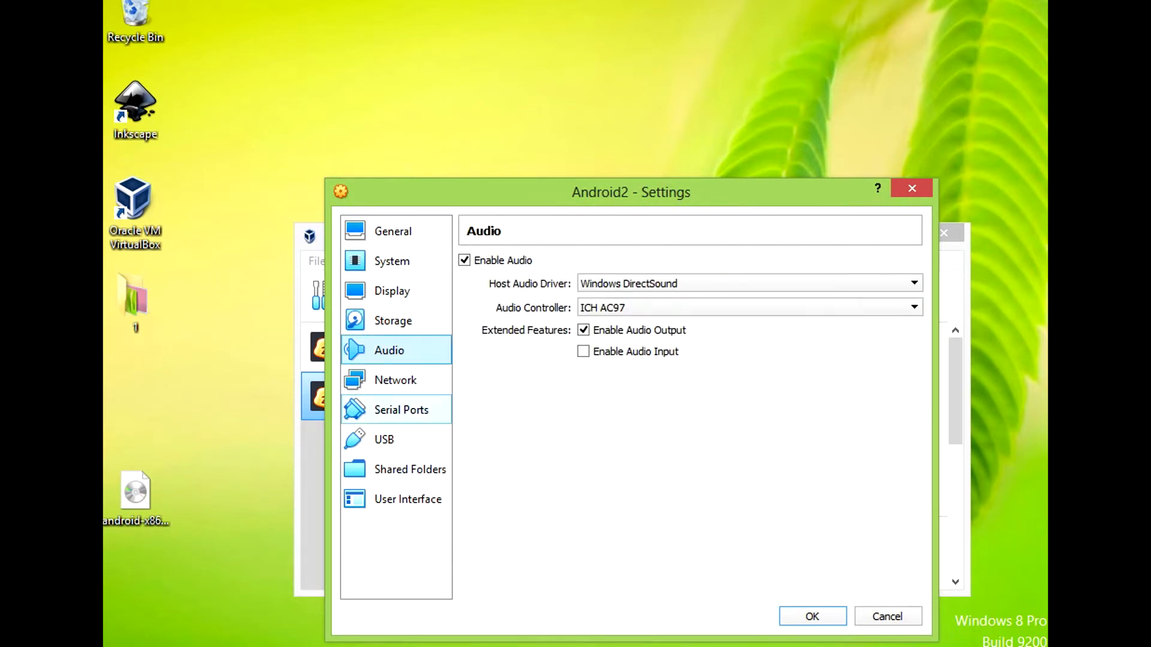
left_click(398, 442)
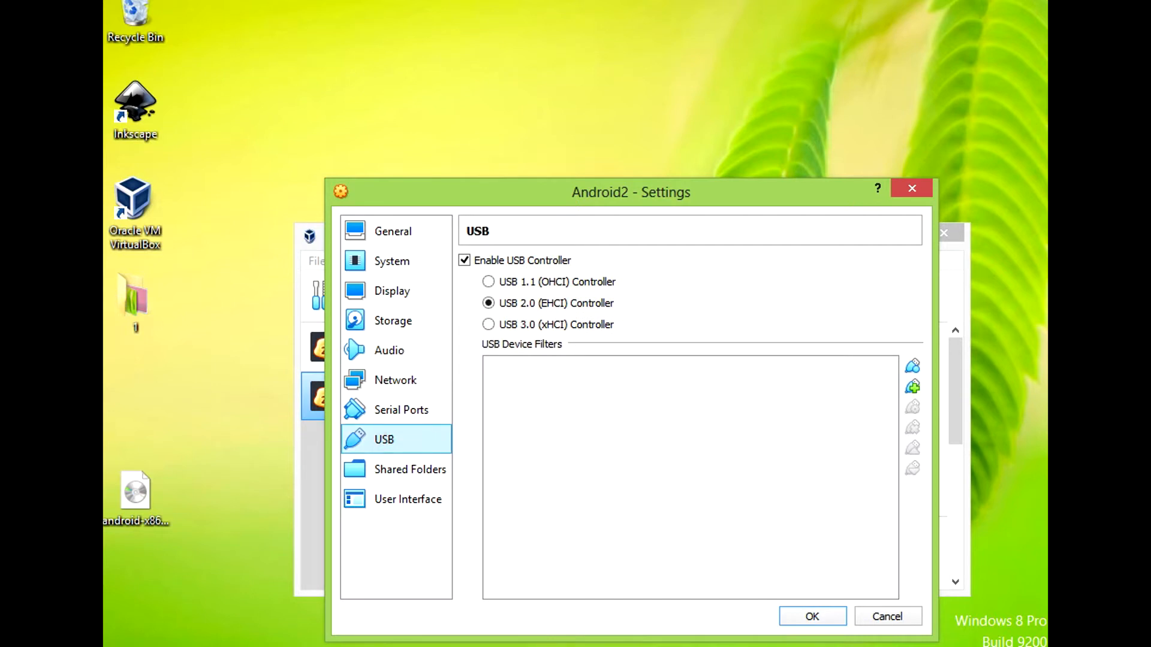
left_click(489, 324)
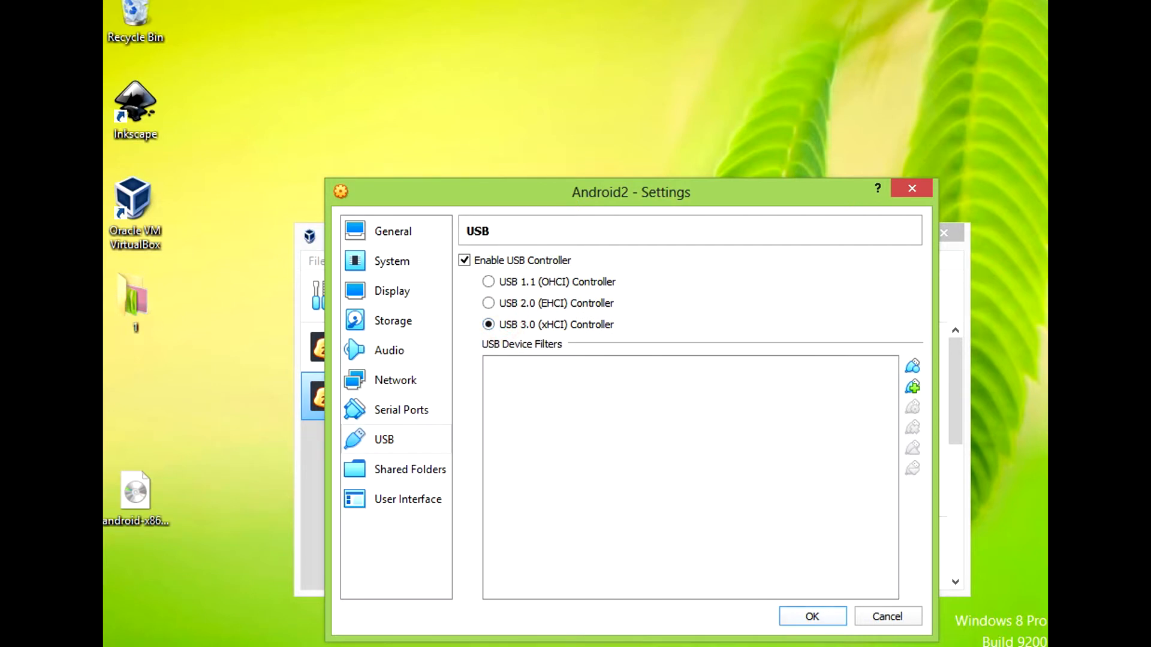
Step: Save Android2's settings, start the virtual machine and choose to install Android-x86 to the hard disk
left_click(813, 613)
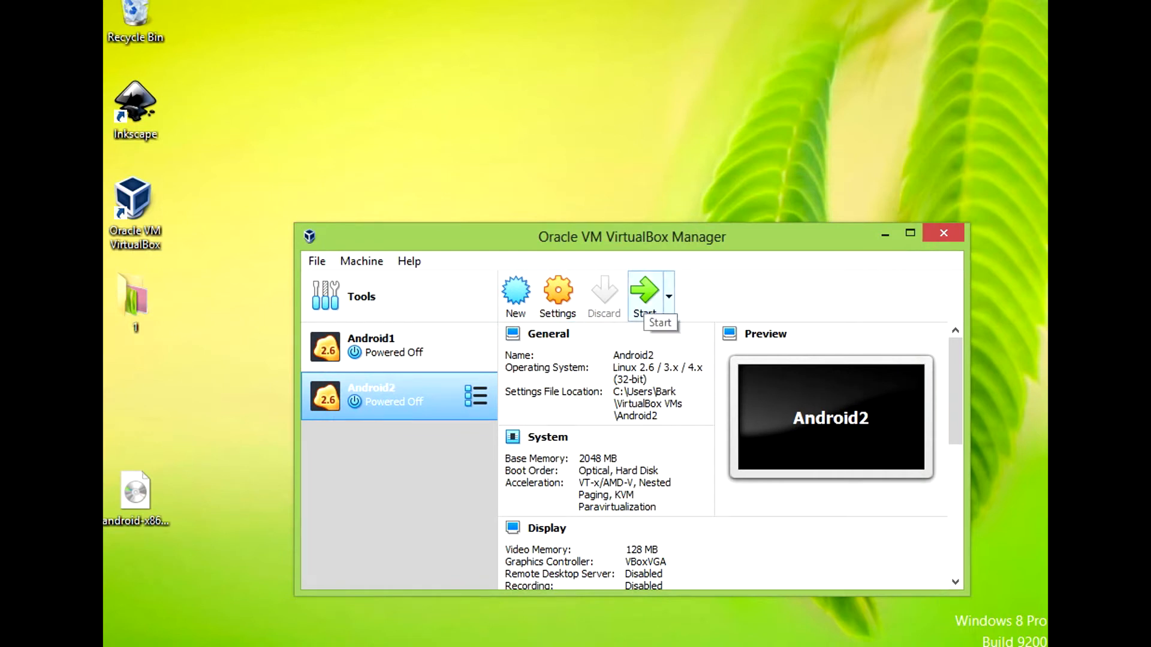
left_click(644, 294)
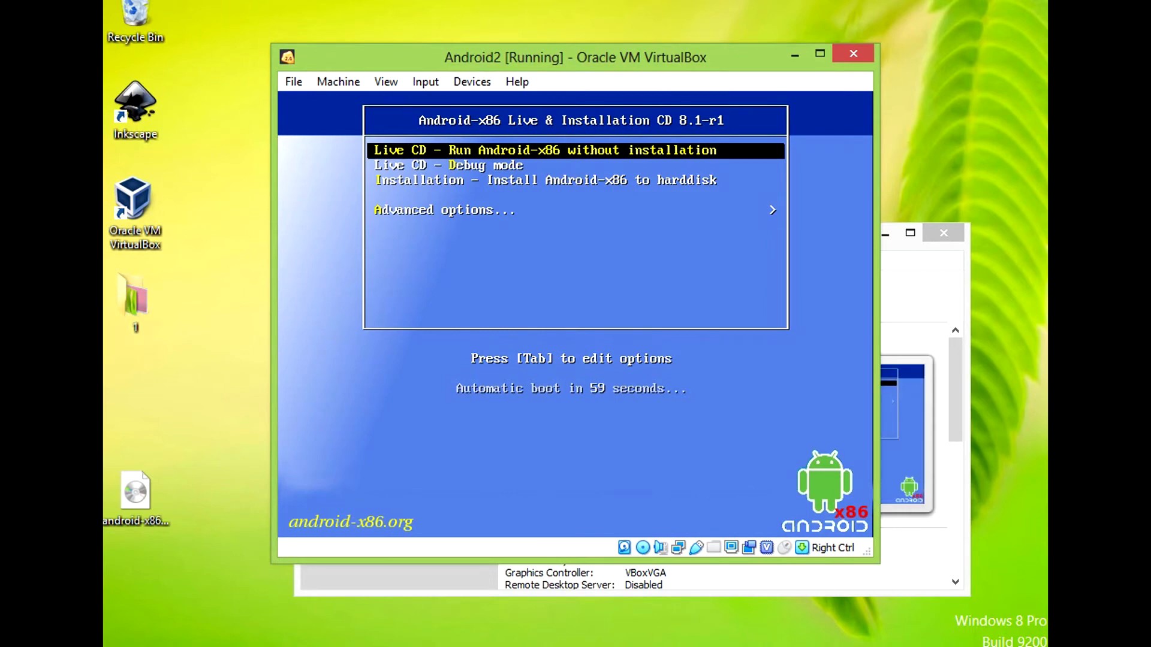
key("Down")
key("Down")
key("Return")
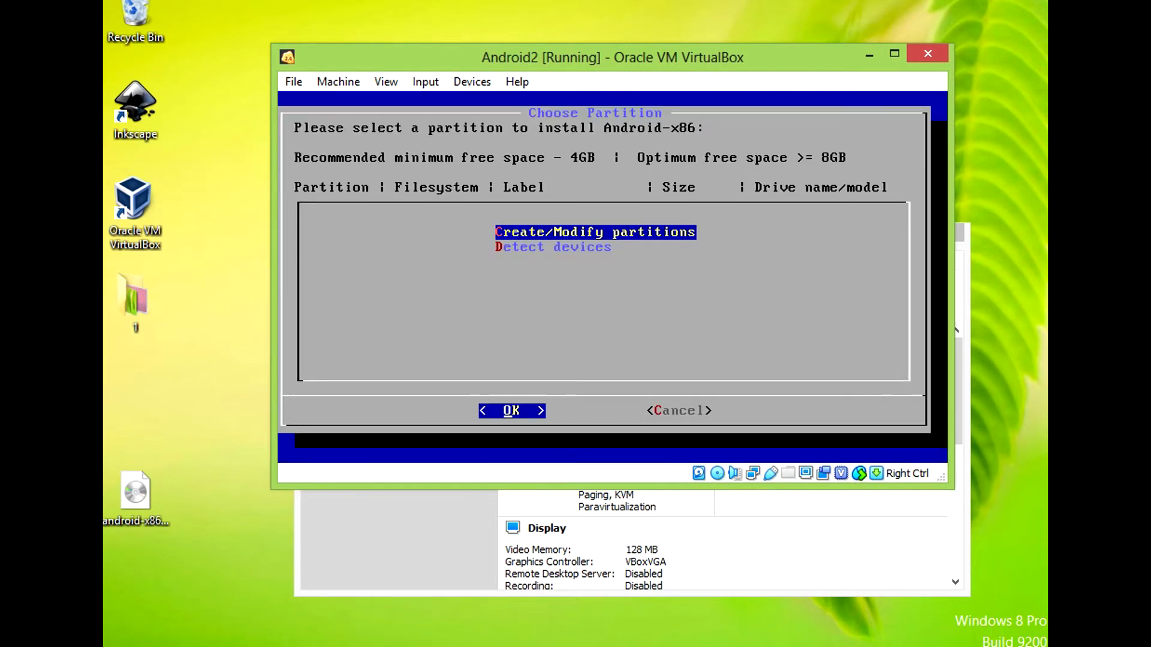
Step: Choose to create partitions without GPT and make a new primary partition of 8587.19 MB from the free space
key("Return")
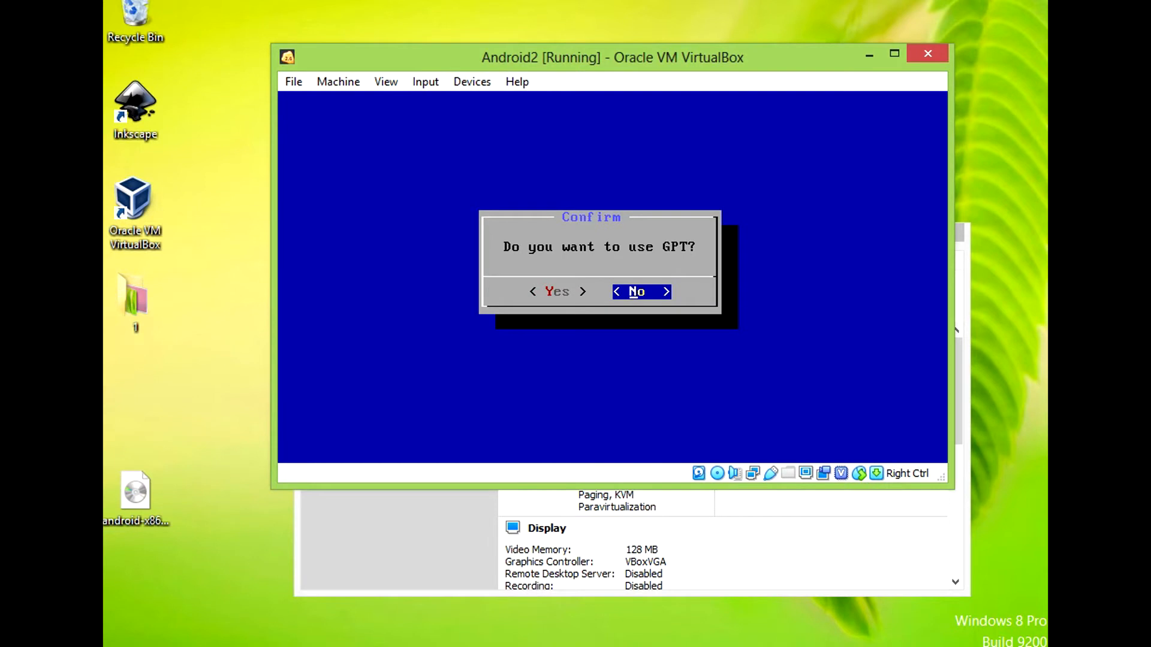
key("Return")
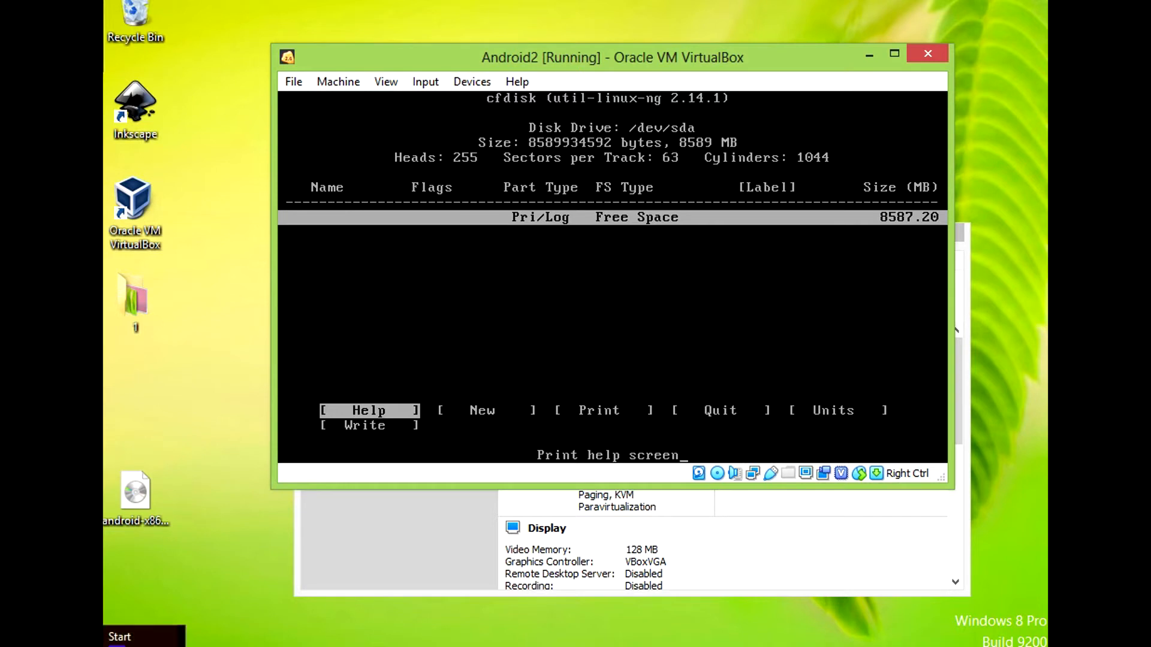
key("Right")
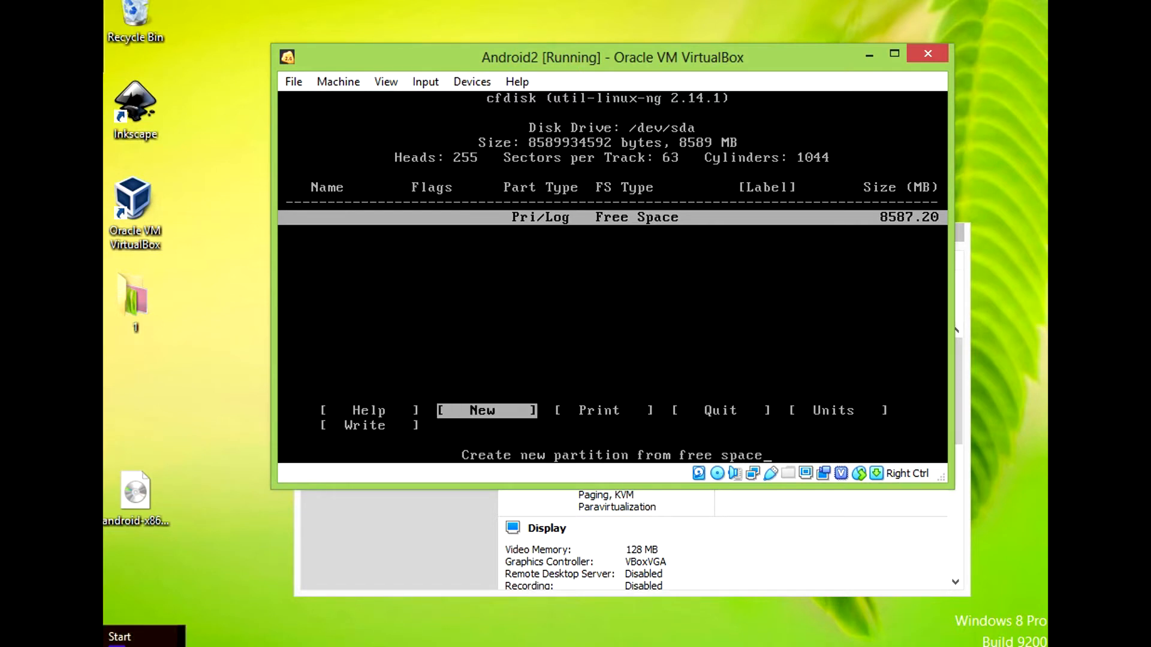
key("Return")
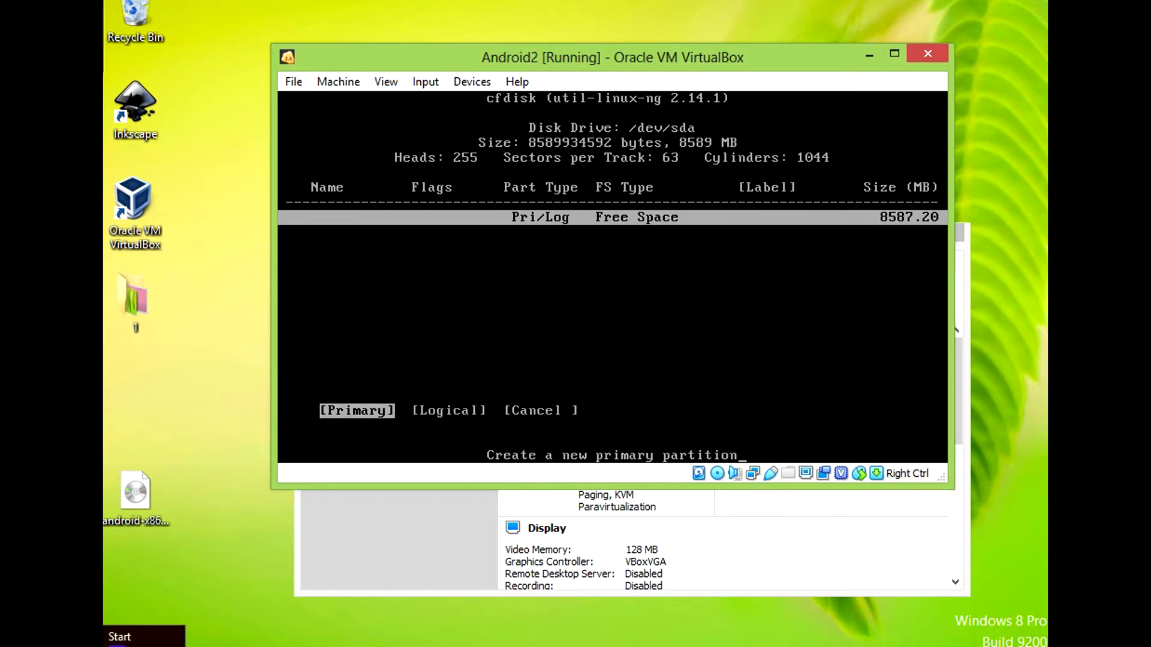
key("Return")
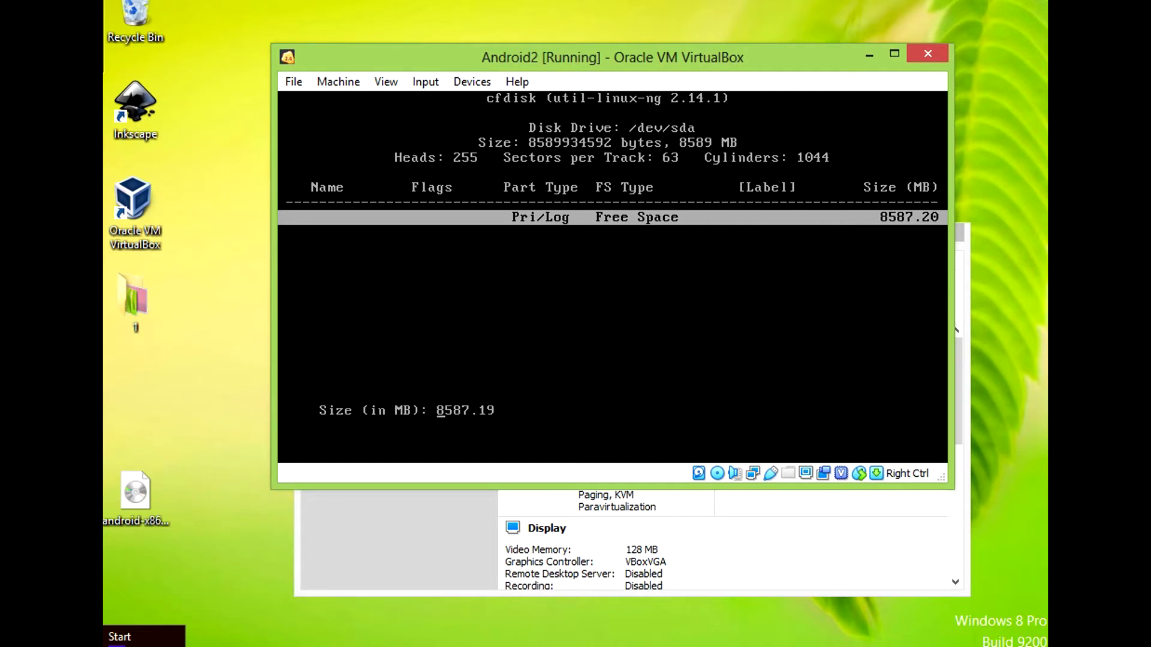
key("Return")
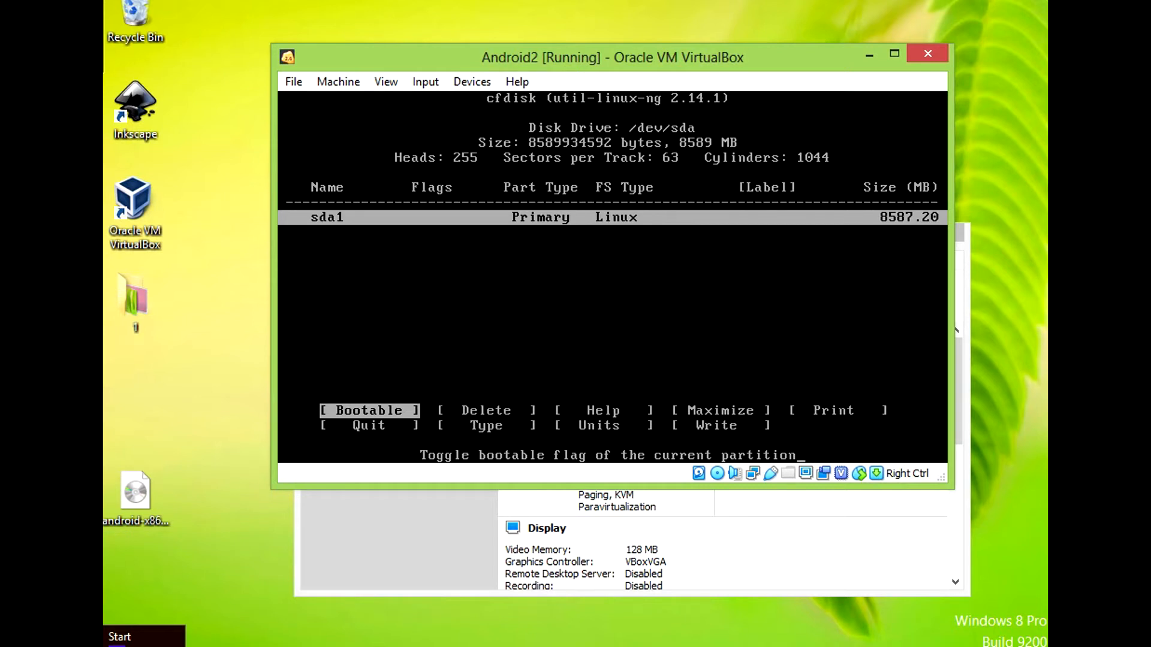
Step: Flag the sda1 partition as bootable and write the partition table to disk, answering "yes" to the confirmation
key("Return")
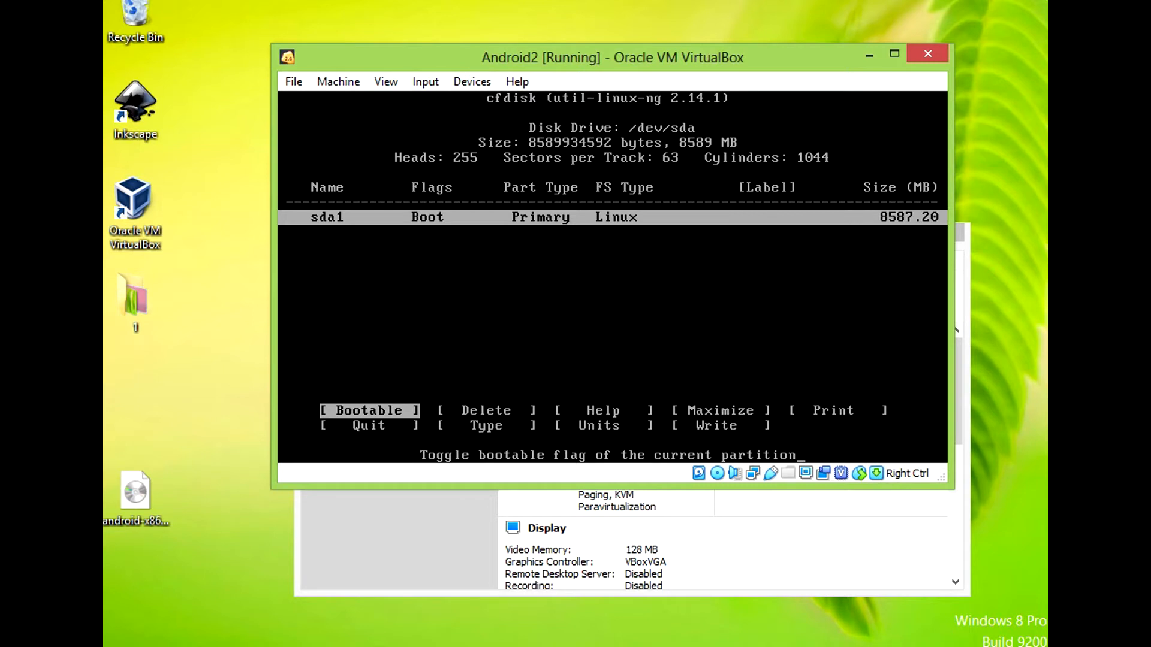
key("Right")
key("Right")
key("Right")
key("Right")
key("Right")
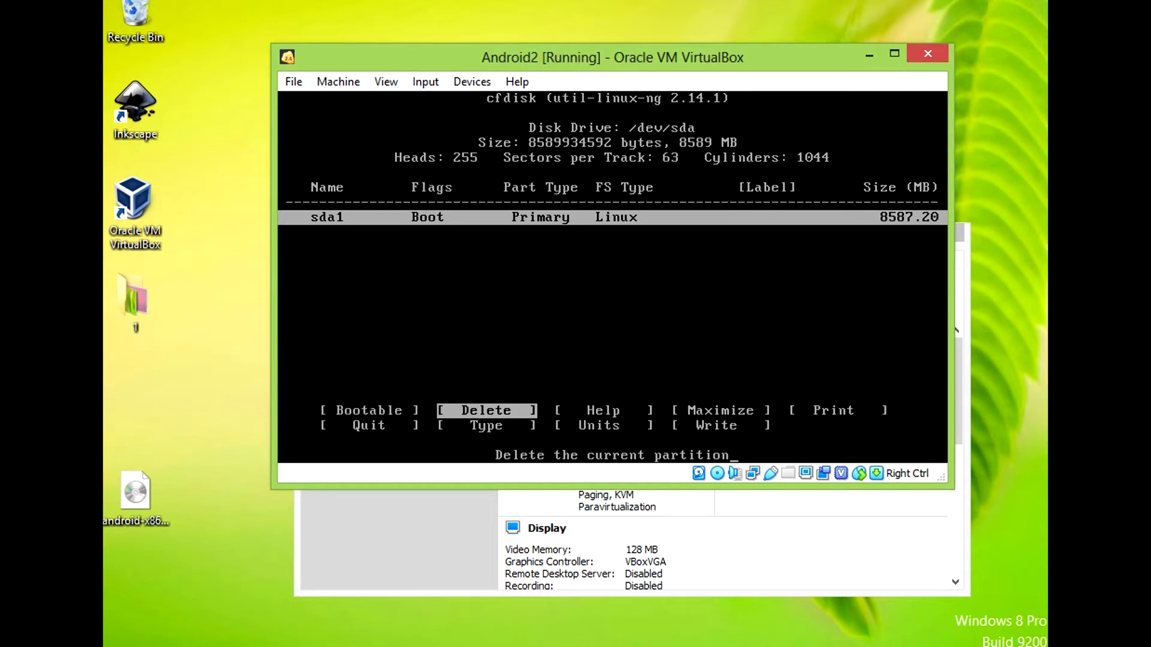
key("Right")
key("Right")
key("Right")
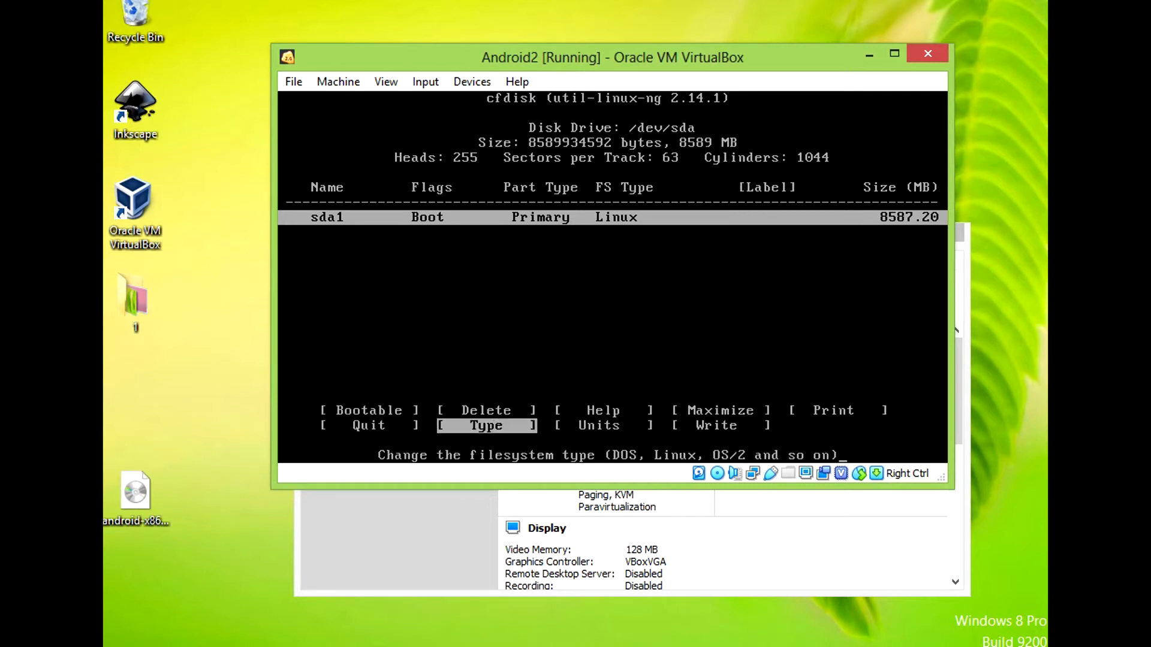
key("Return")
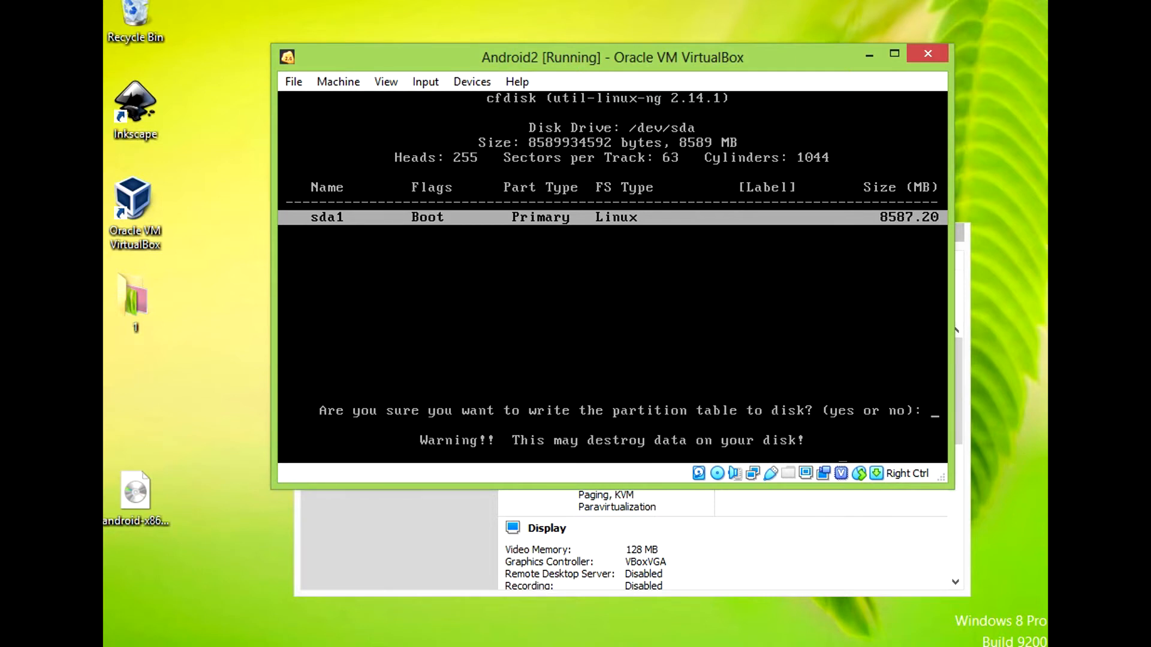
type("yes")
key("Return")
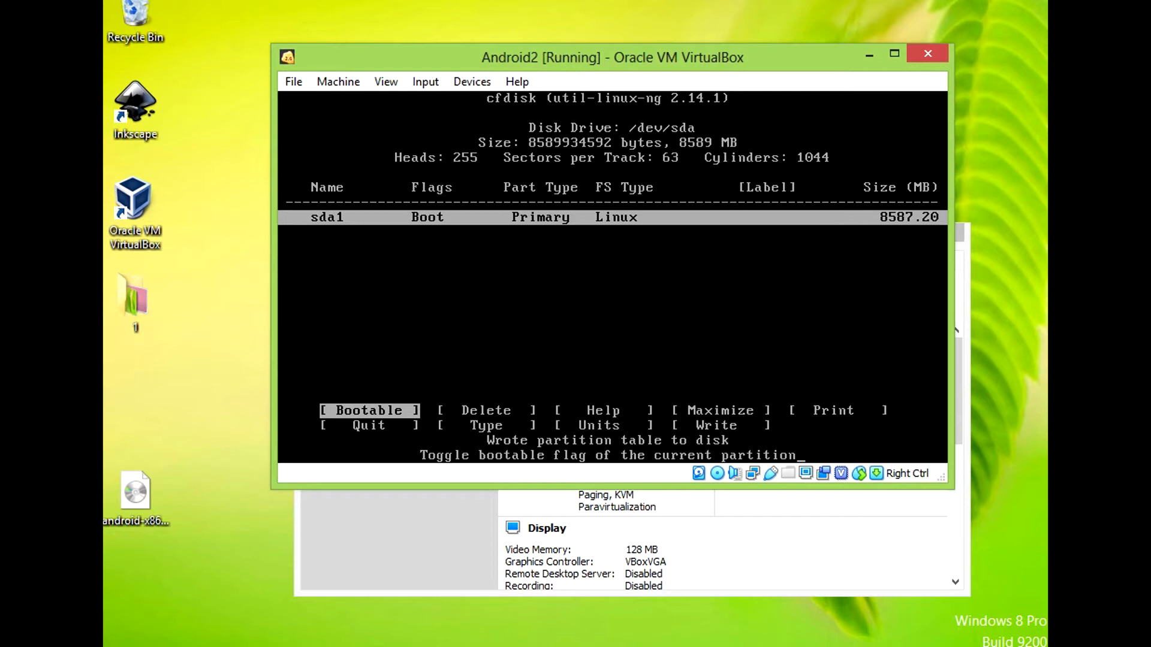
Step: Quit the cfdisk partition editor and return to the installer's partition selection
key("Right")
key("Right")
key("Right")
key("Right")
key("Right")
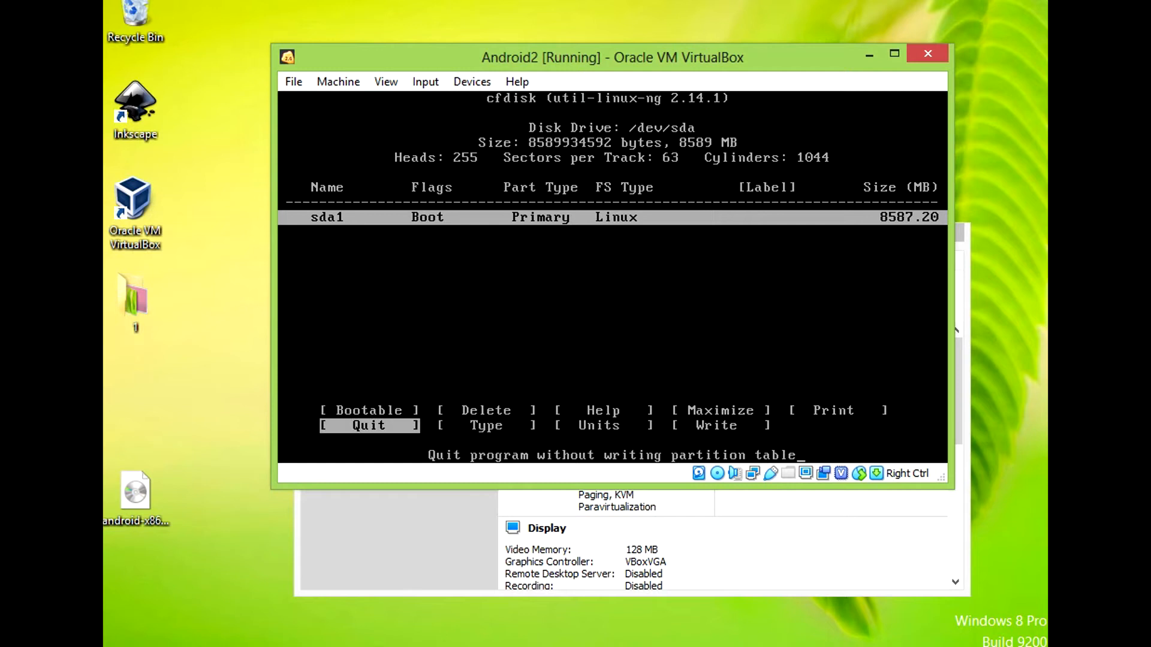
key("Return")
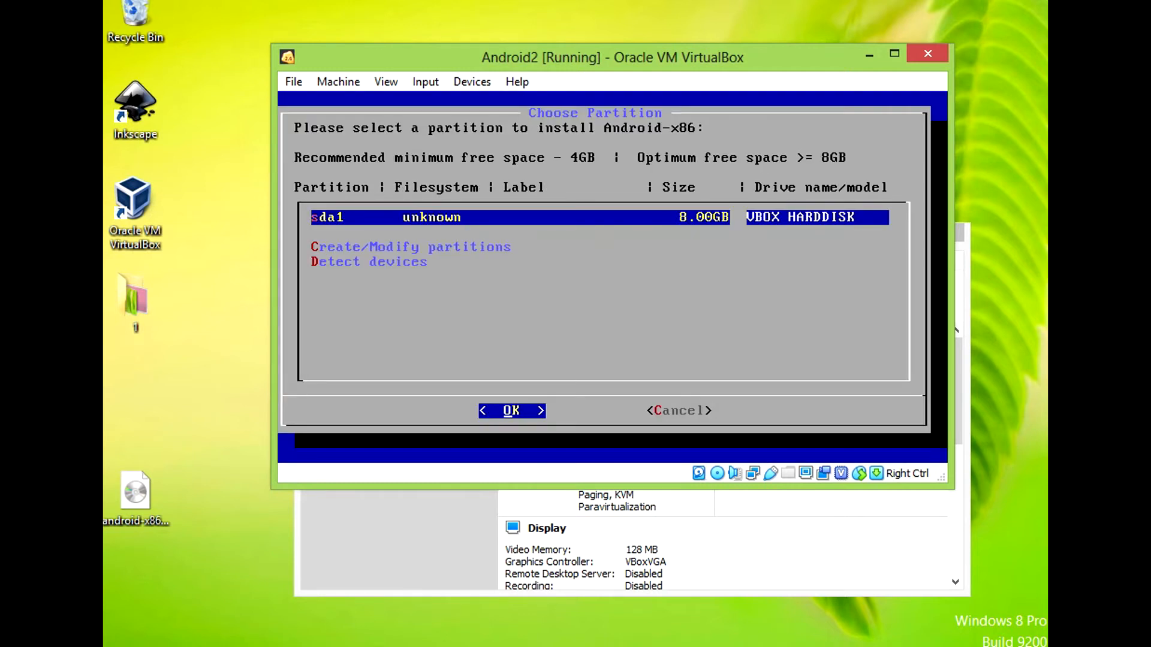
Step: Select sda1 as the installation partition and format it with the ext4 filesystem
key("Return")
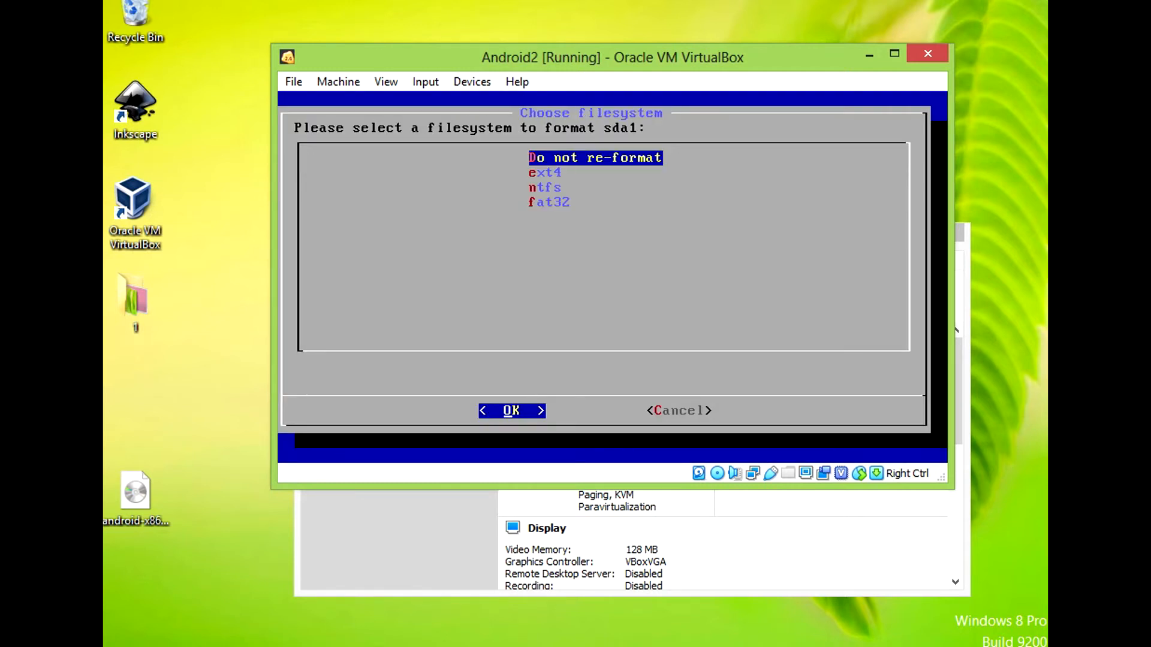
key("Down")
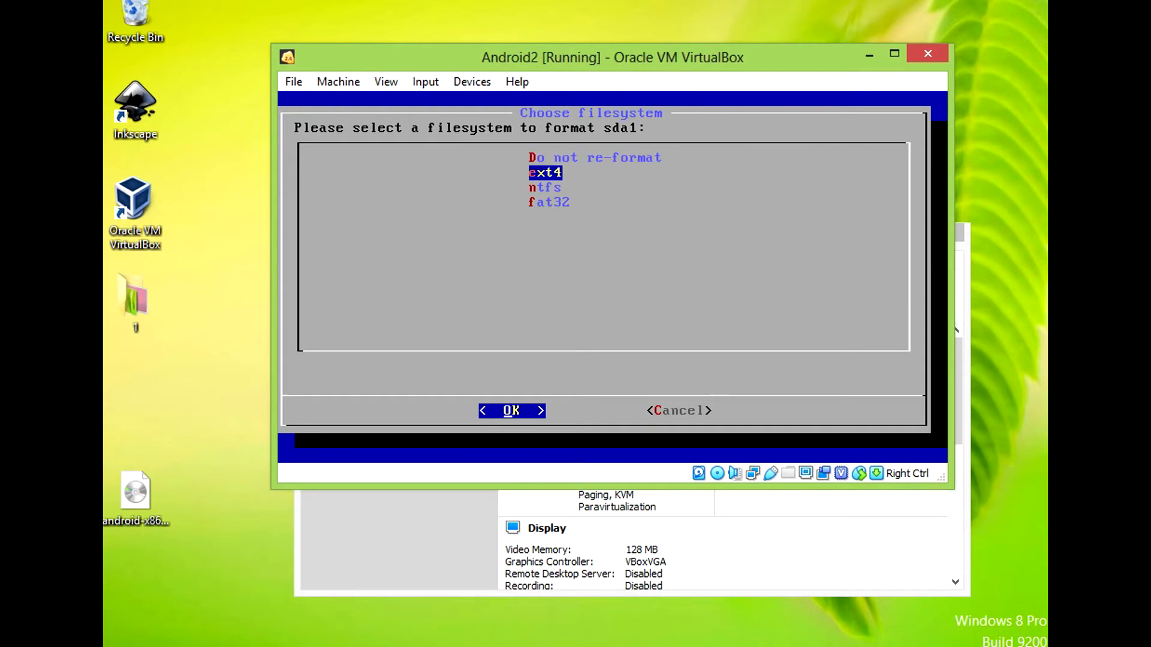
key("Return")
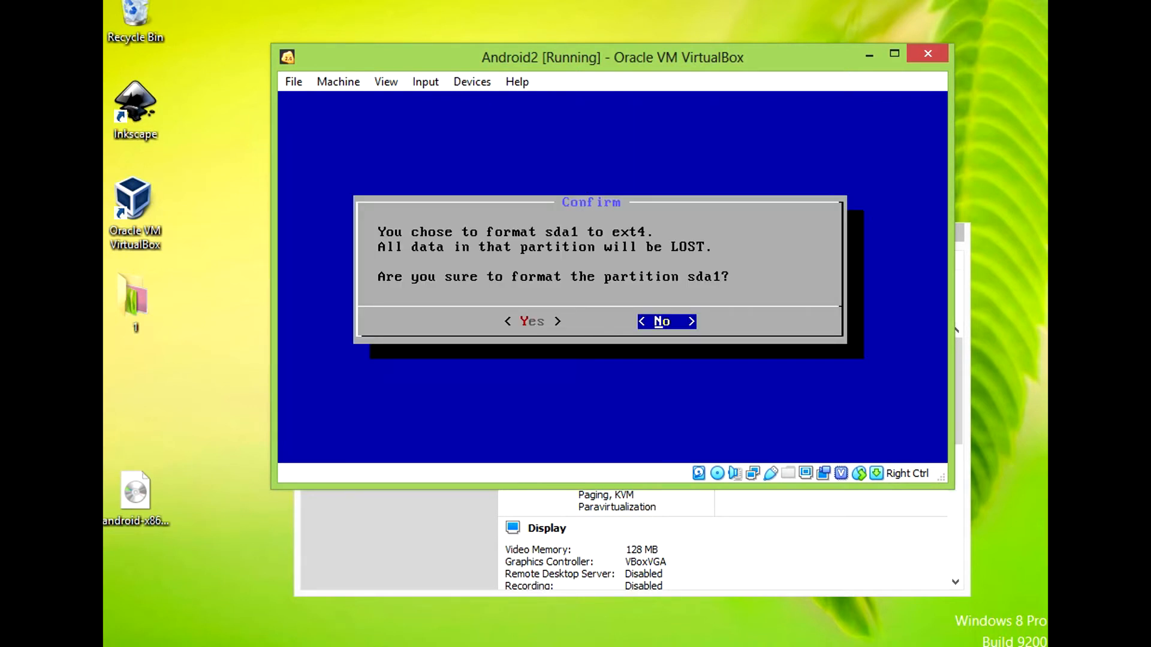
key("Left")
key("Return")
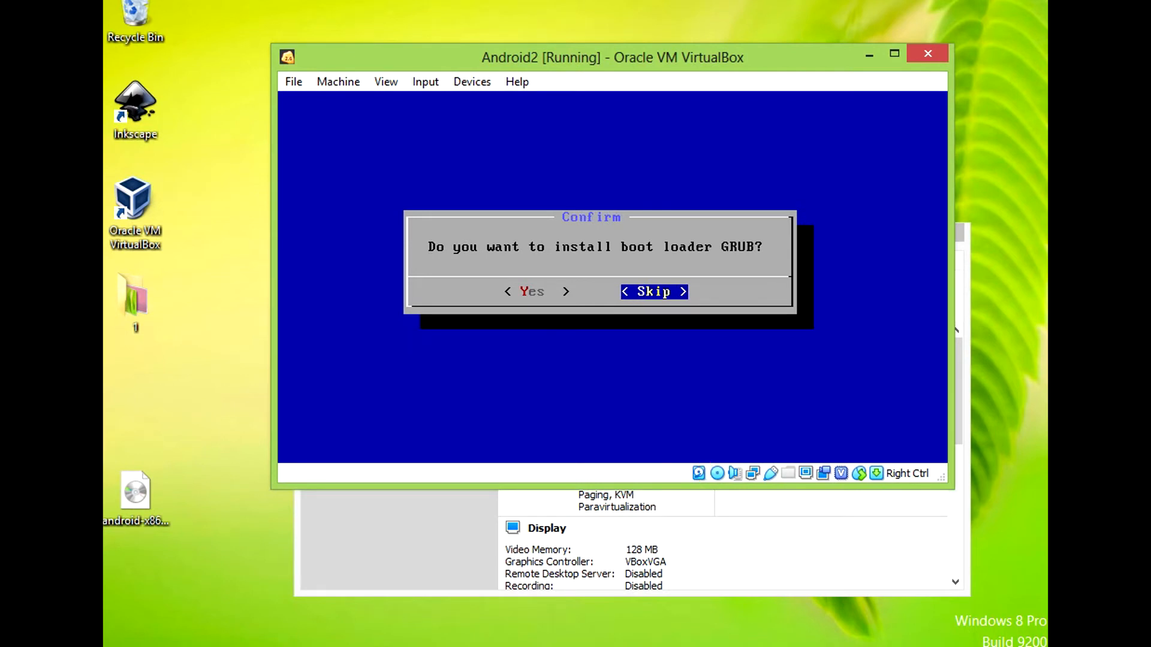
Step: Install the GRUB boot loader and have the /system directory installed as read-write
key("Left")
key("Return")
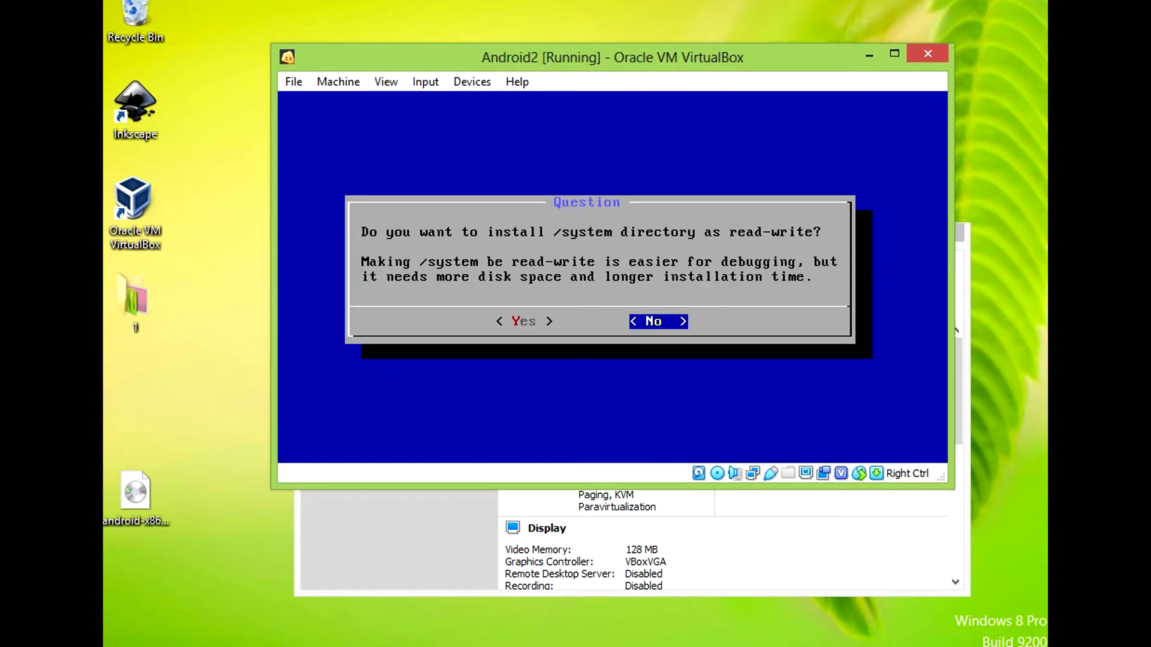
key("Left")
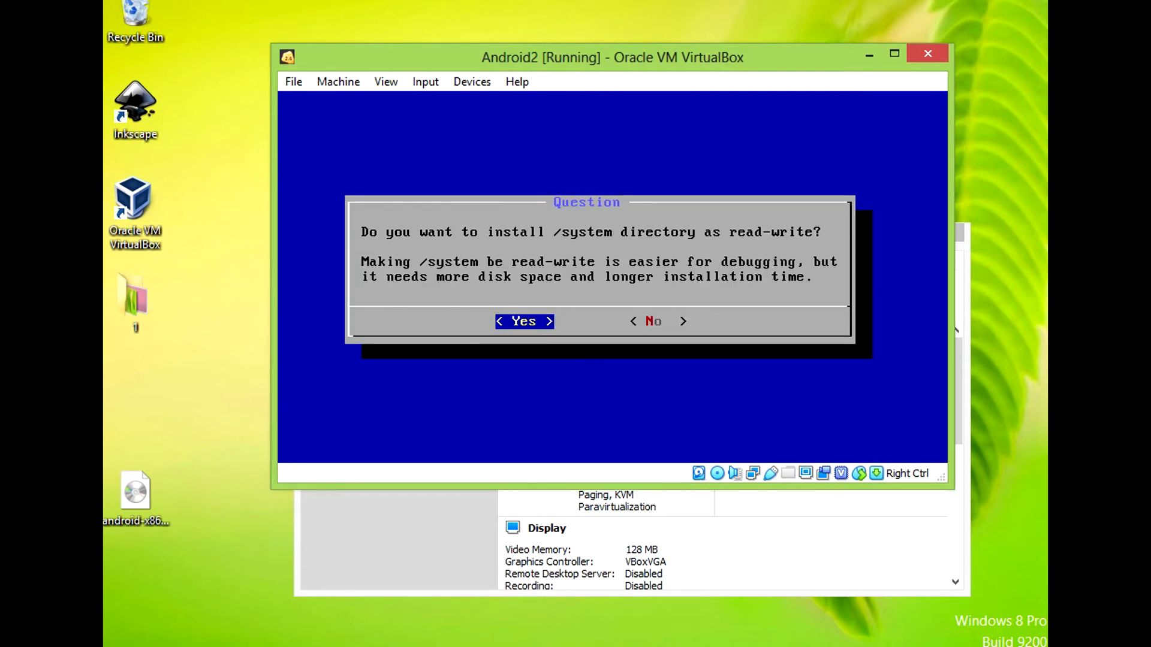
key("Return")
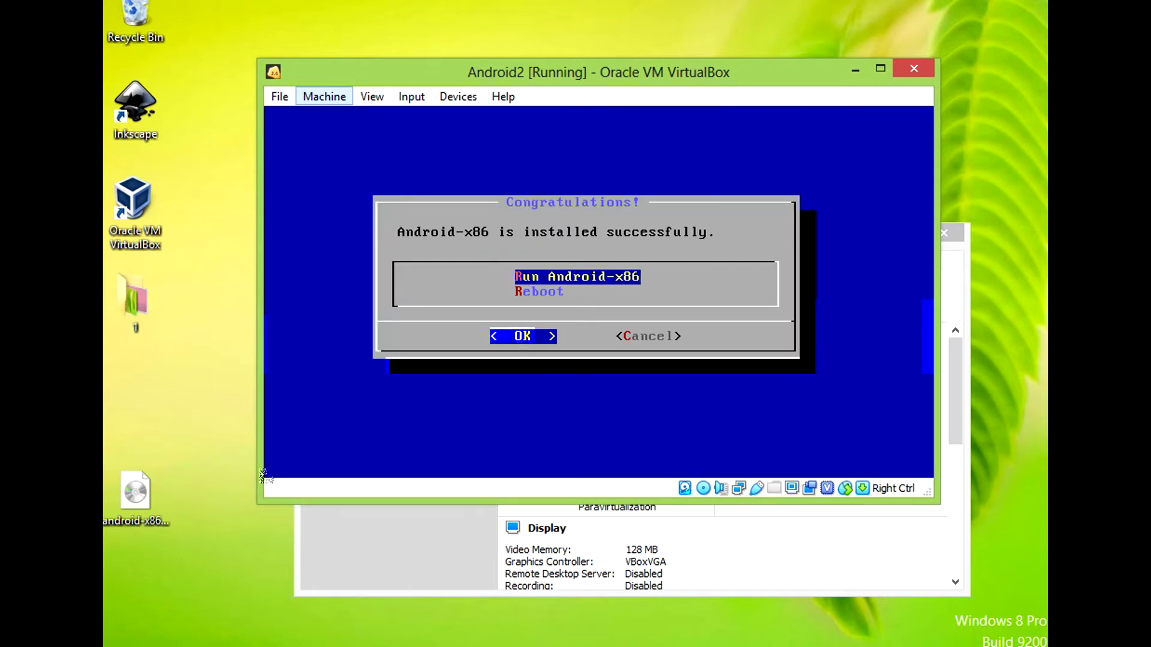
Step: Reboot from the finished installer, then close the Android2 virtual machine by powering it off
key("Down")
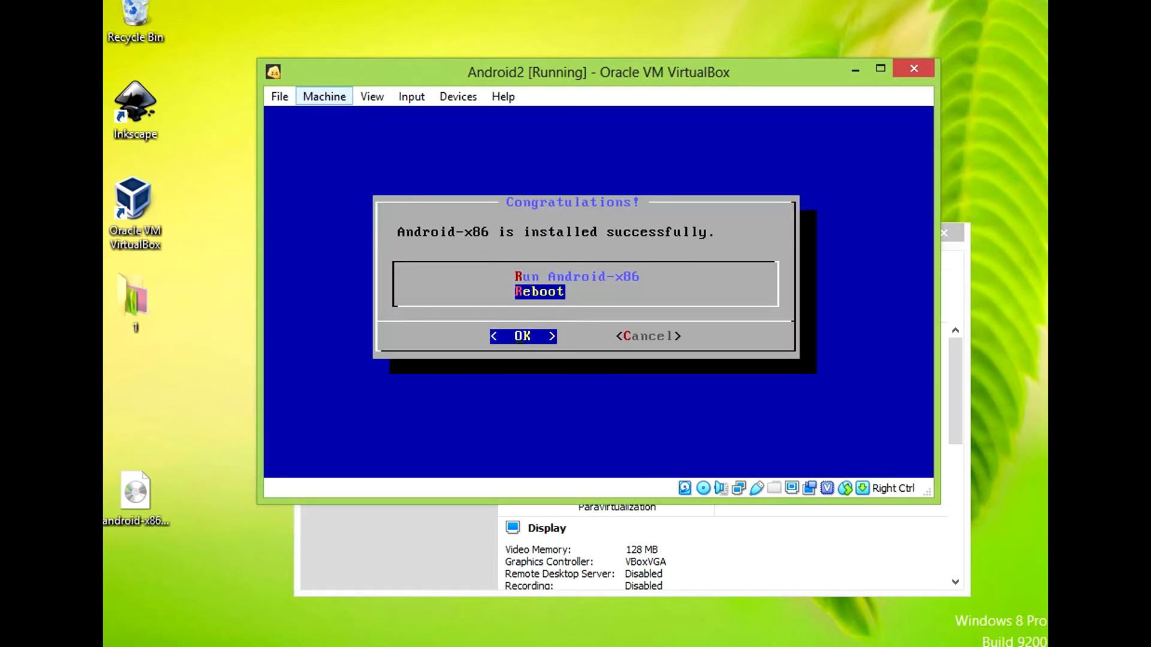
key("Return")
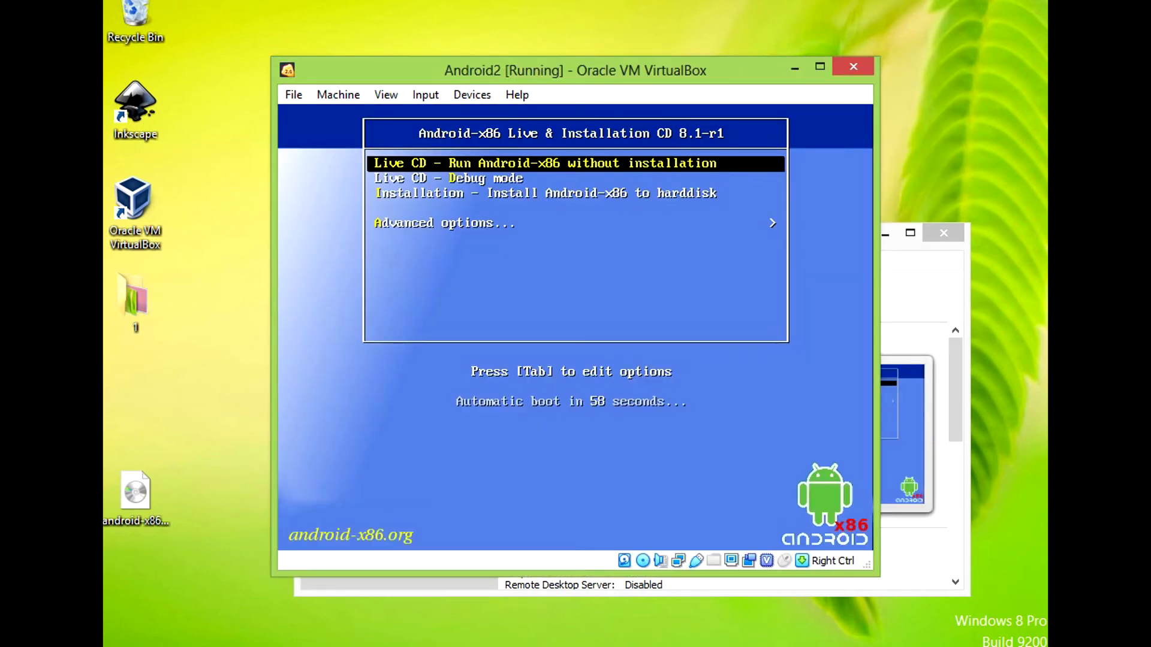
left_click(853, 67)
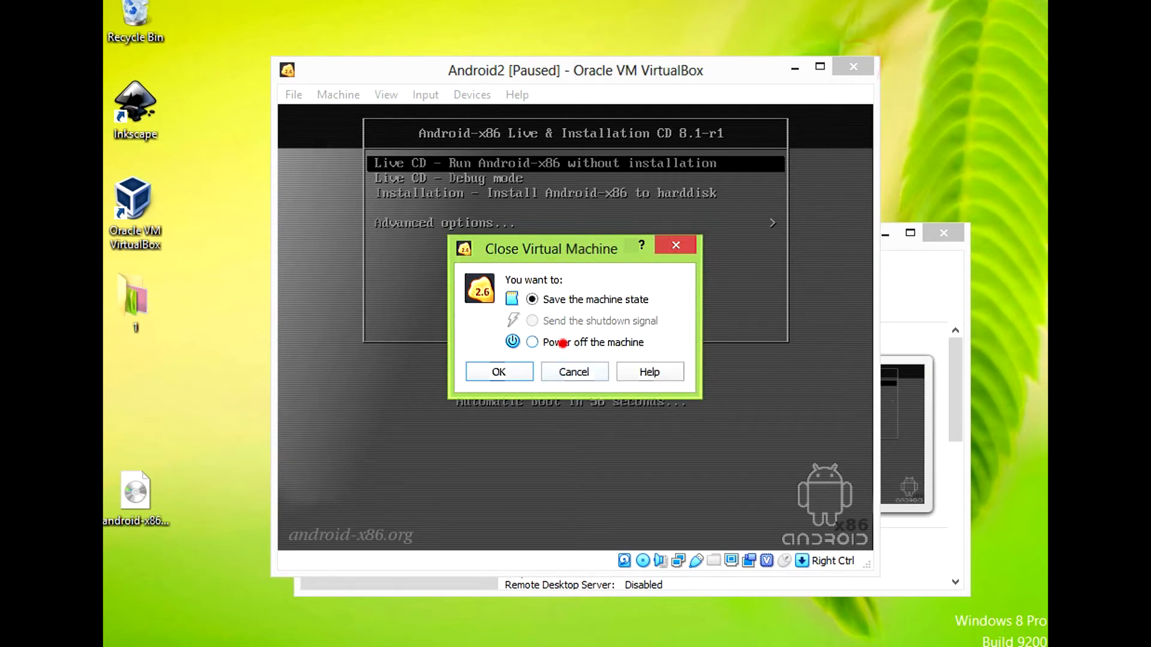
left_click(564, 344)
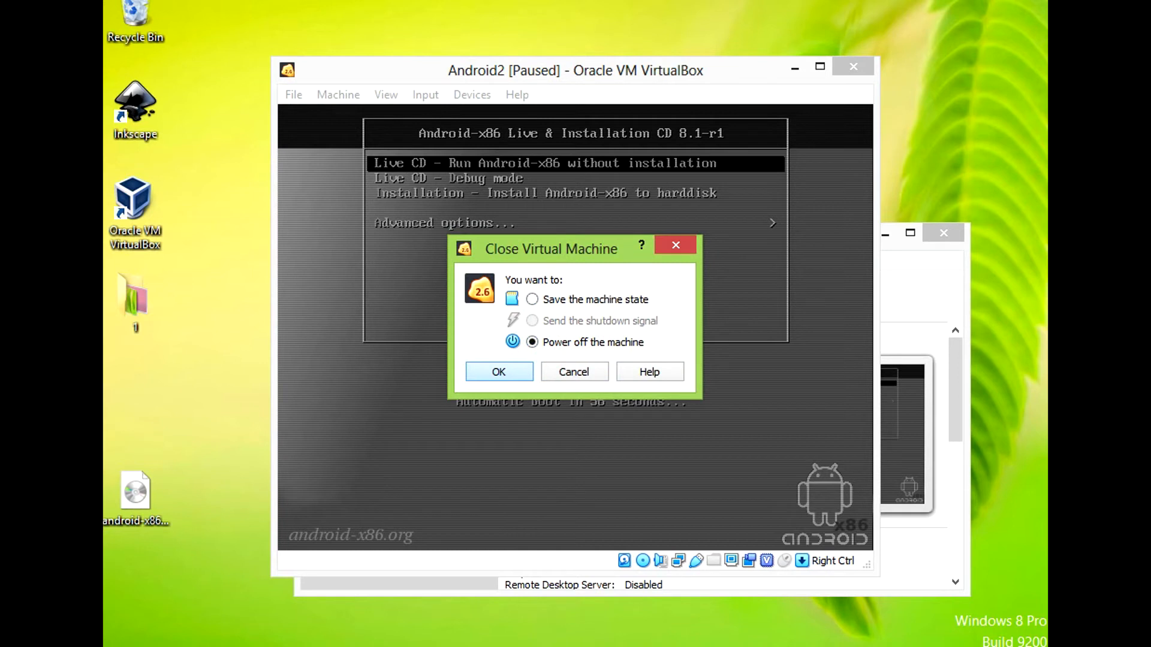
left_click(490, 368)
left_click(491, 368)
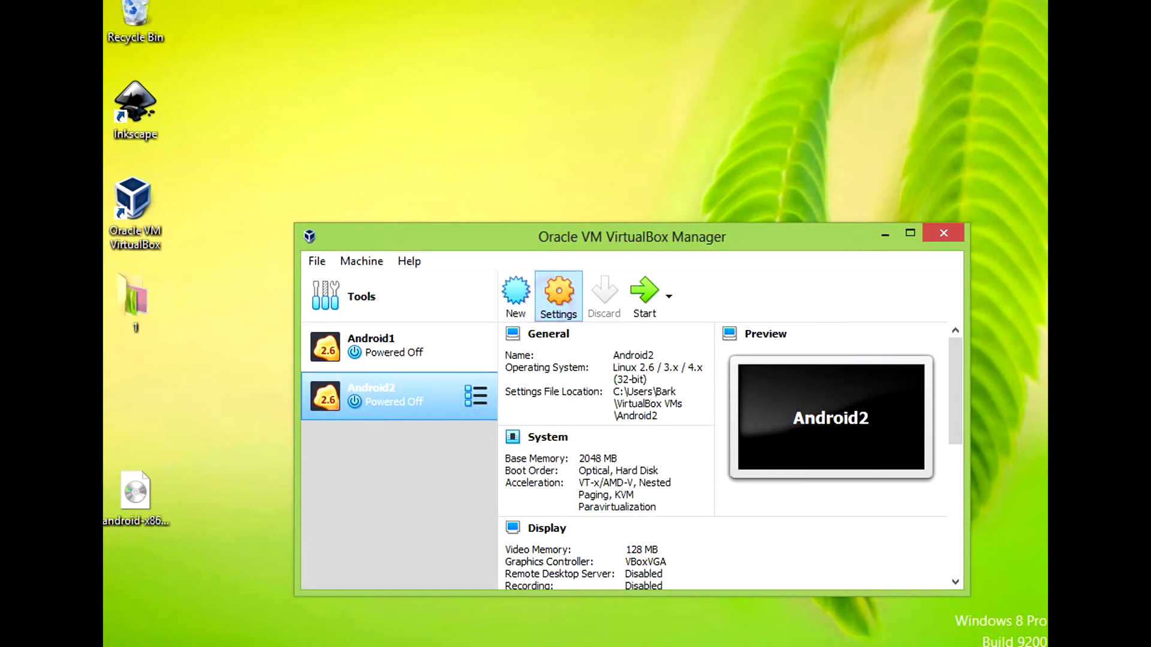
Step: In Android2's storage settings, remove the android-x86-8.1-r1.iso disc from the IDE optical drive
left_click(558, 294)
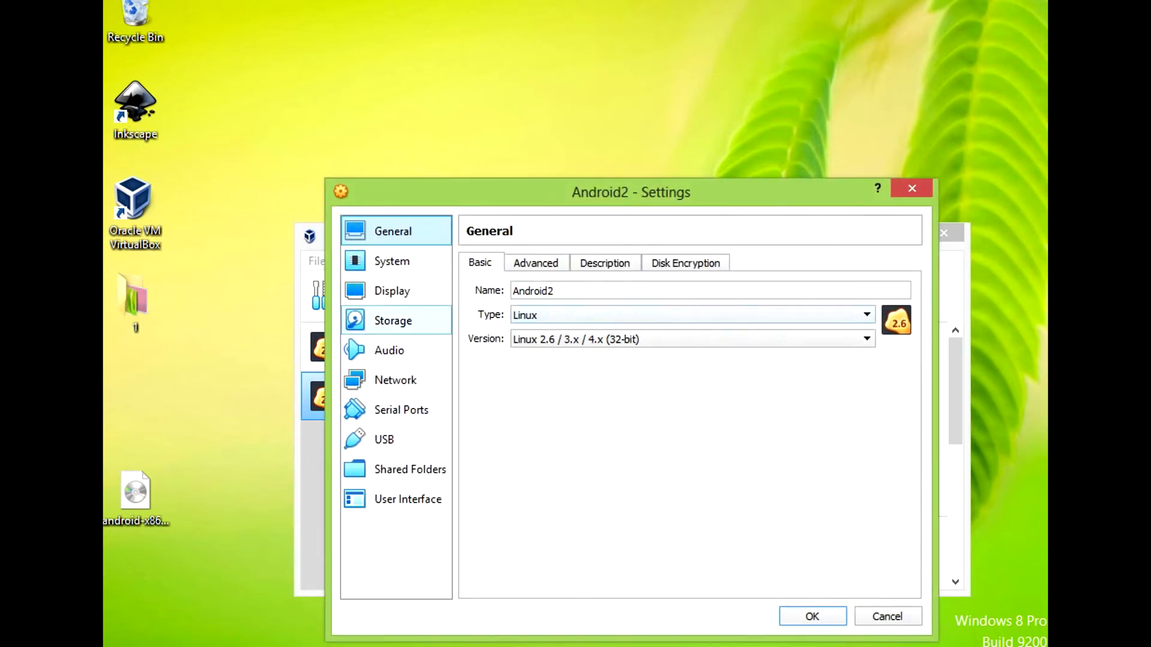
left_click(393, 321)
left_click(539, 304)
right_click(539, 303)
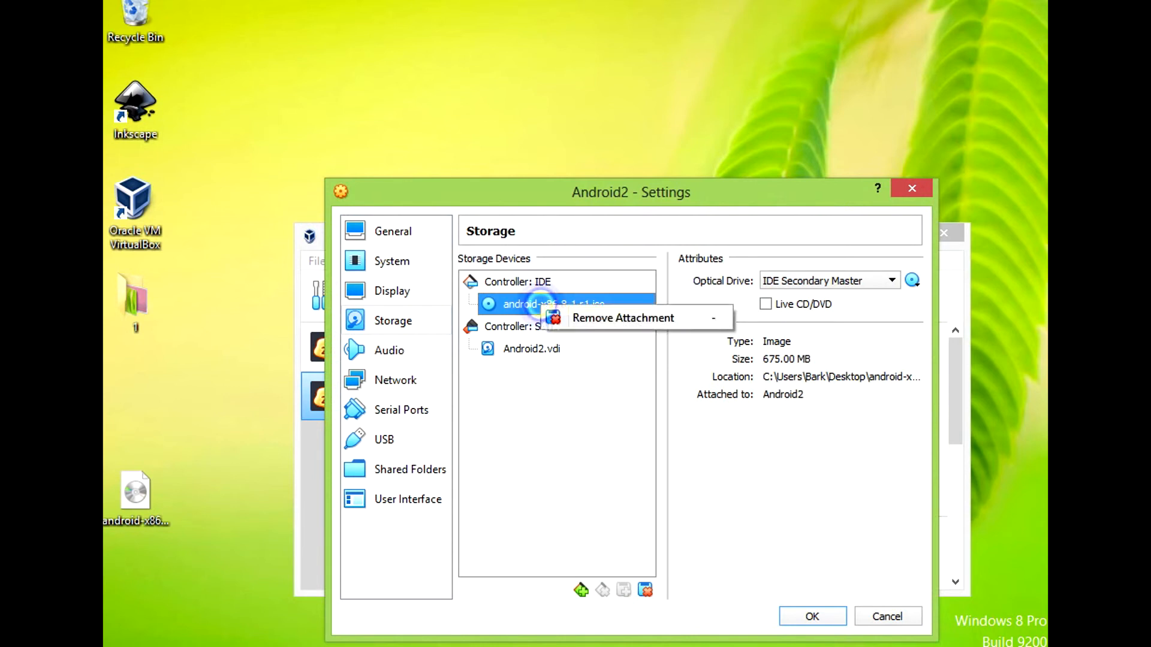
left_click(514, 304)
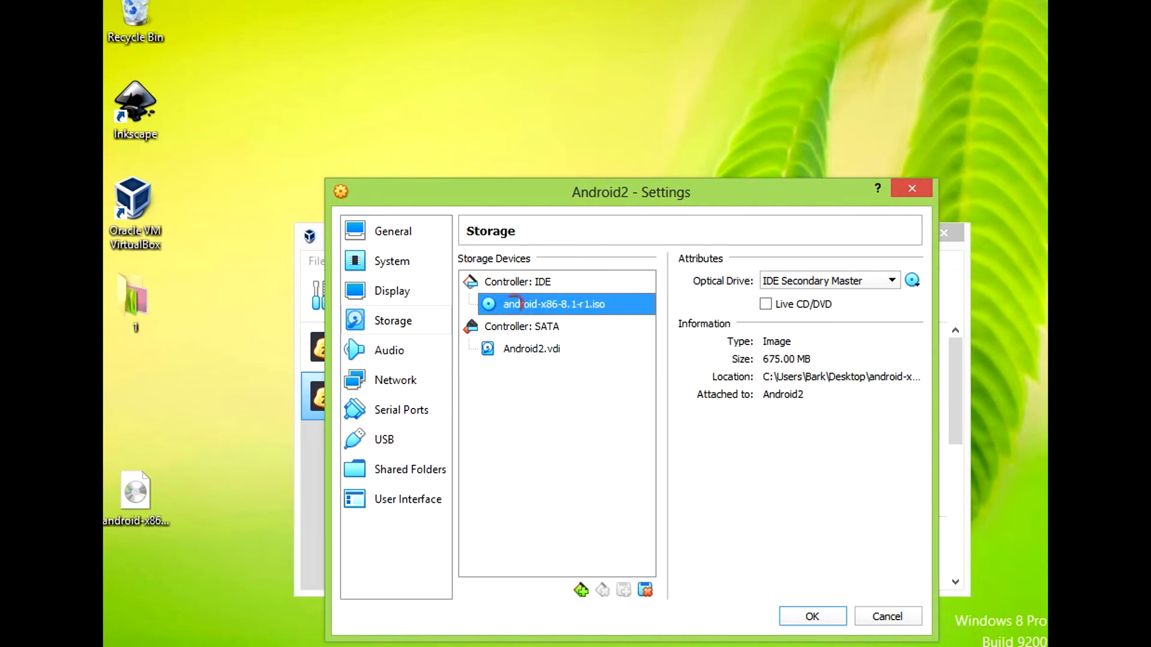
left_click(911, 281)
left_click(905, 393)
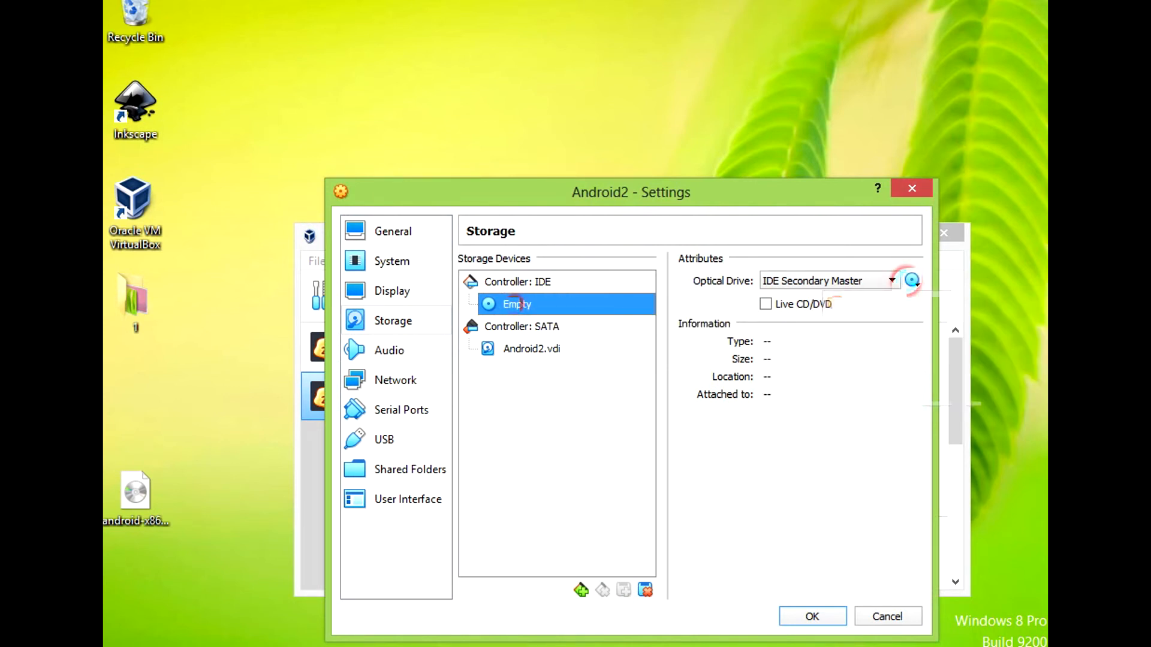
Step: Remove the IDE controller from Android2's storage devices
left_click(519, 282)
right_click(539, 283)
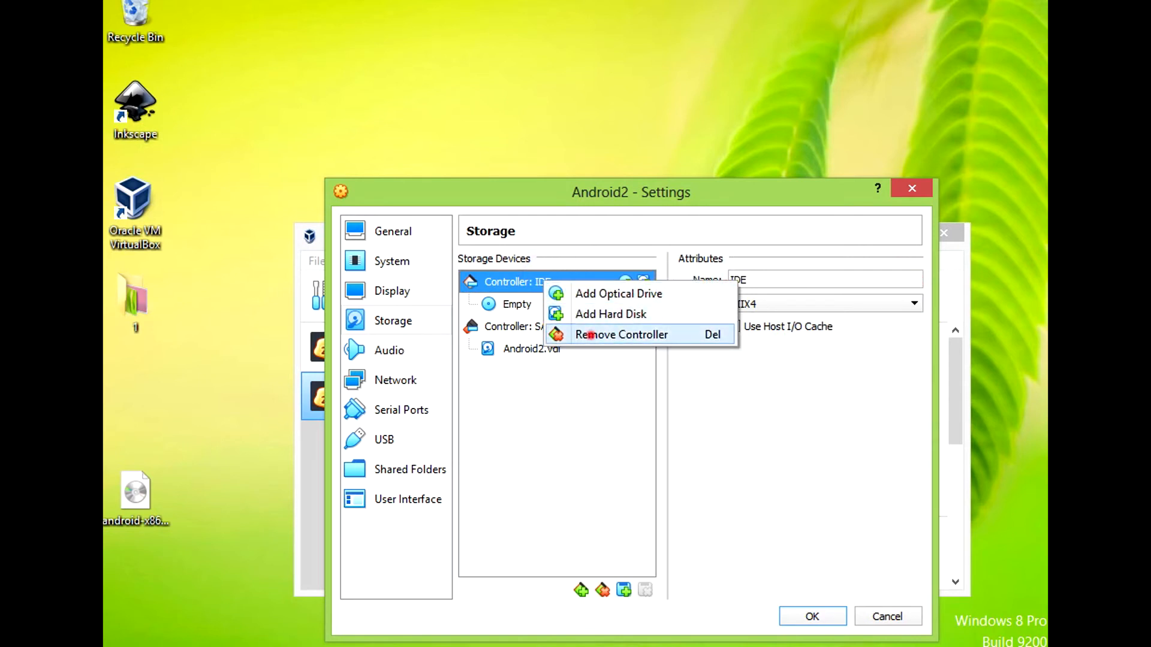
left_click(590, 335)
left_click(552, 352)
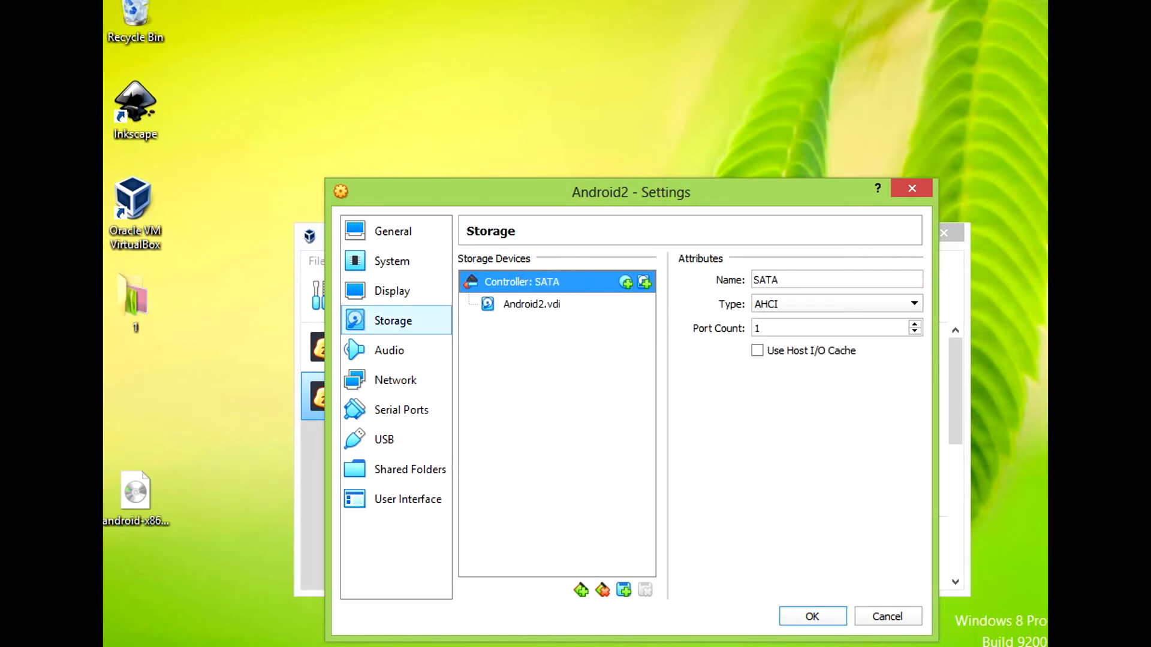
Step: Disable Optical in Android2's boot order, move Hard Disk to first place and save the settings
left_click(408, 314)
left_click(412, 288)
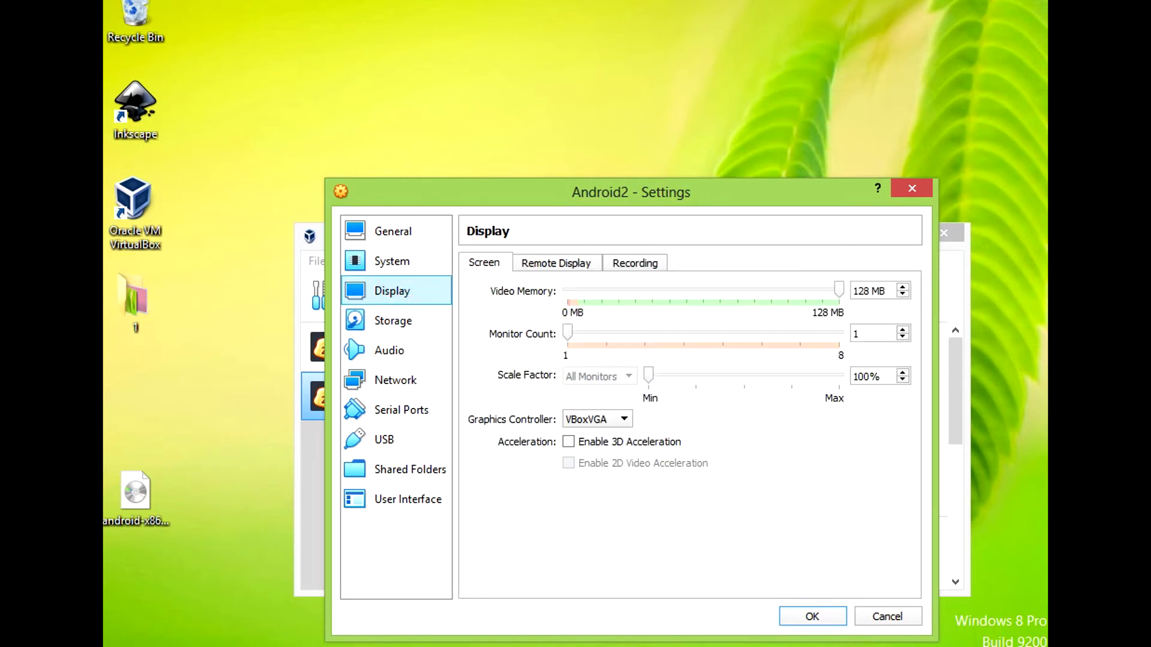
left_click(423, 256)
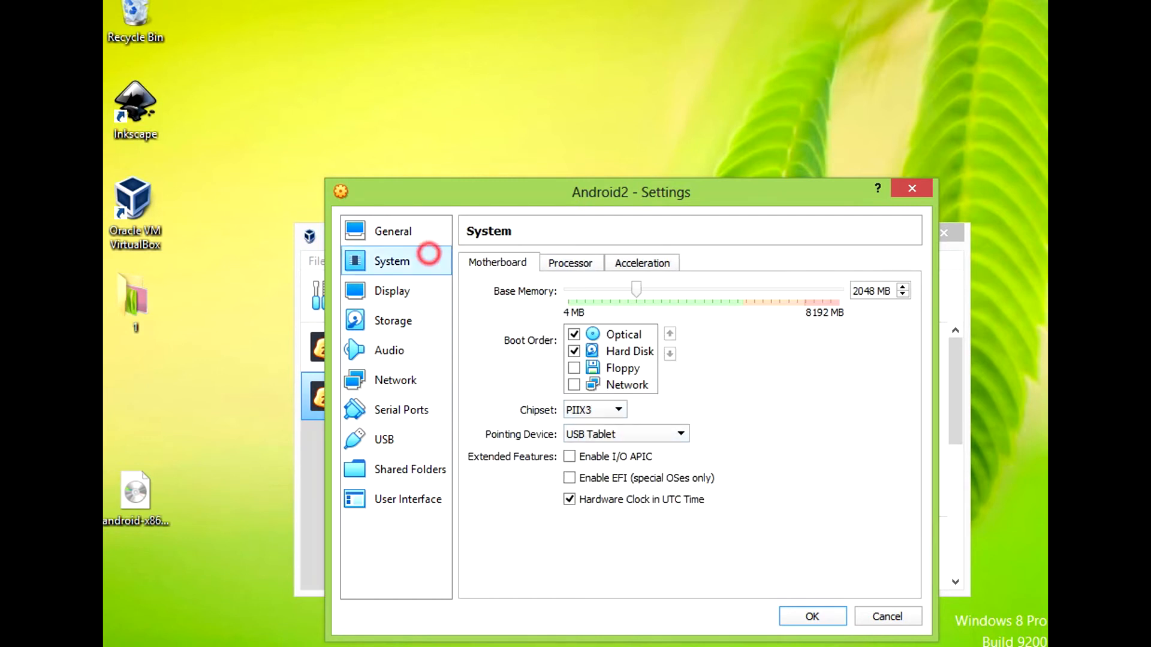
left_click(573, 334)
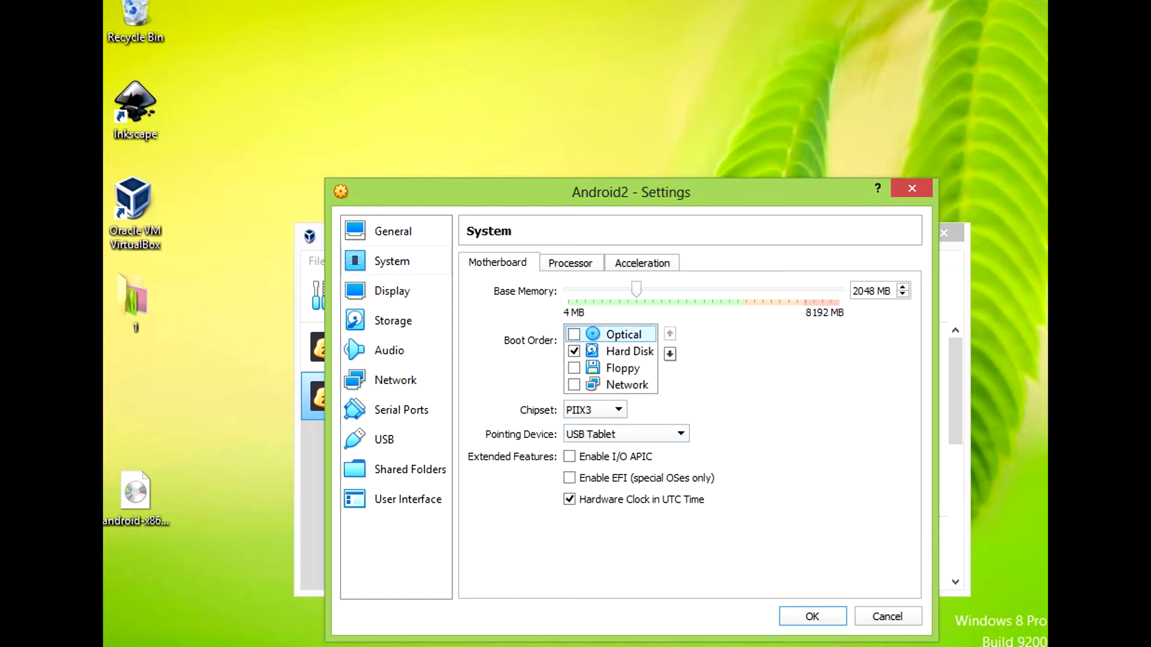
left_click(624, 351)
left_click(669, 333)
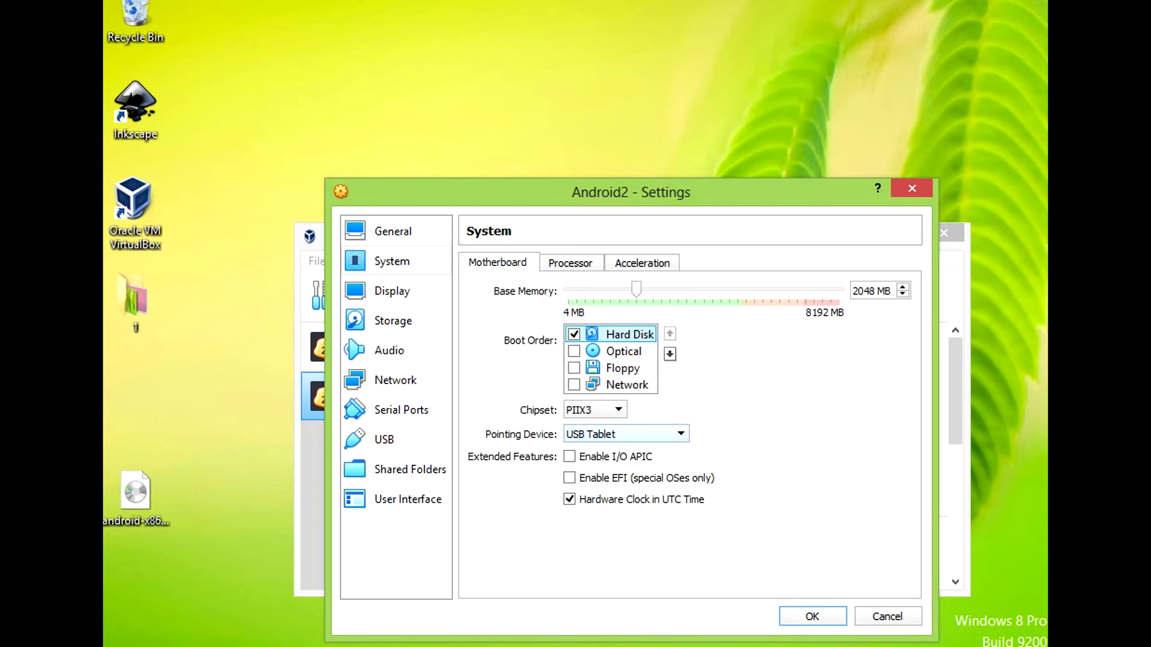
left_click(380, 229)
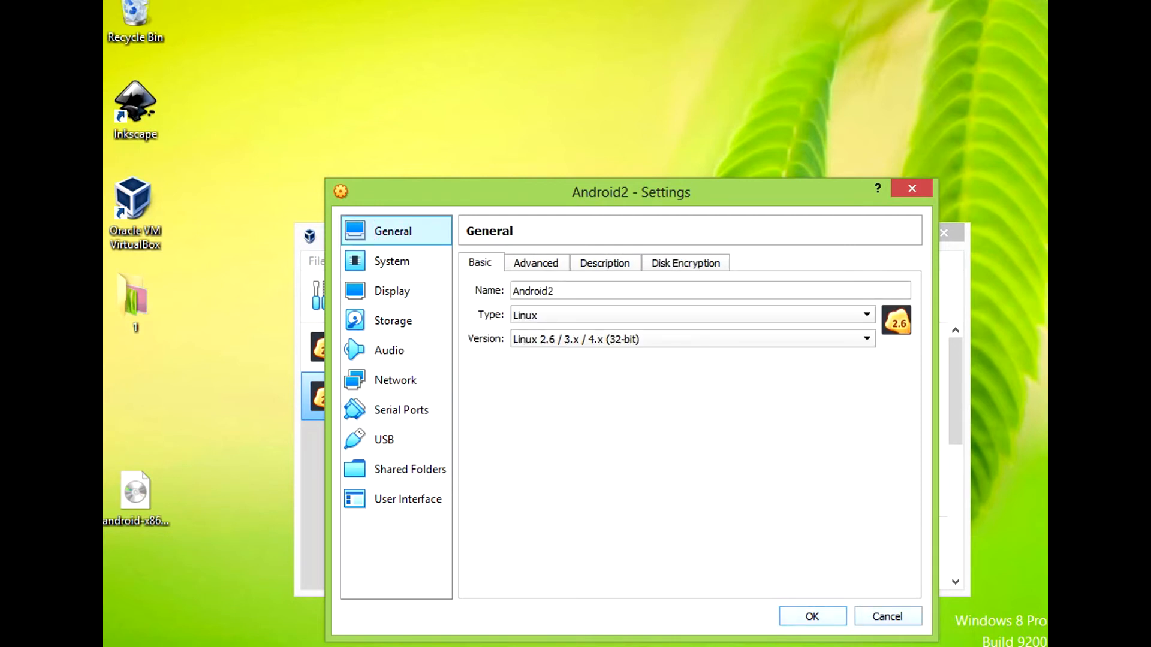
left_click(824, 617)
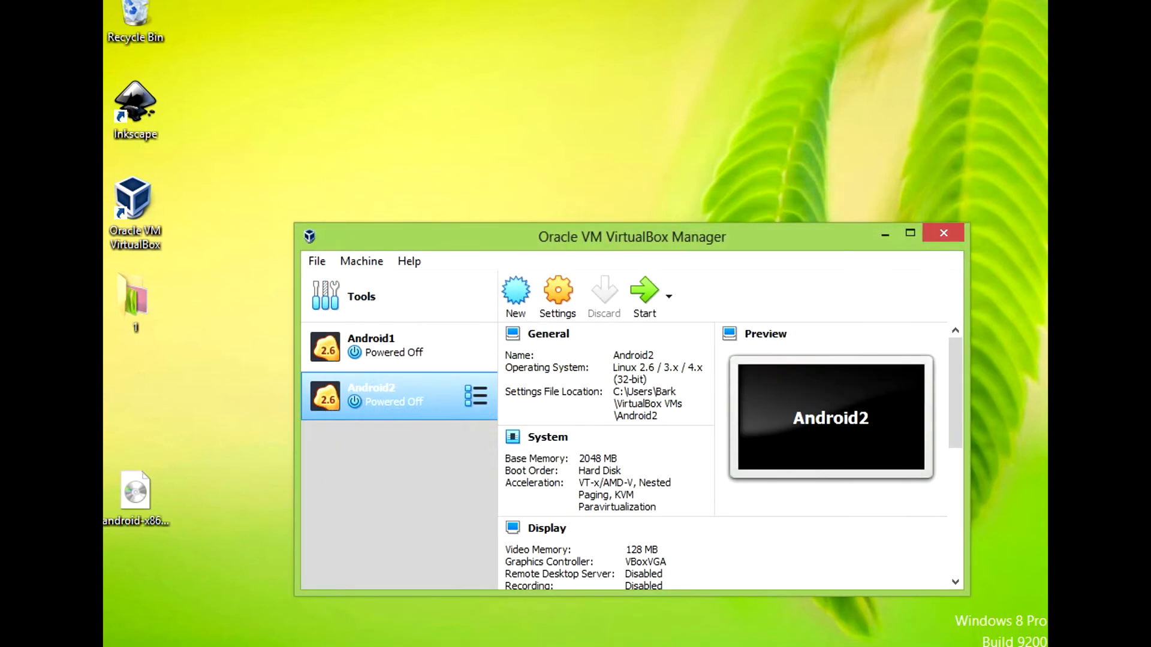
Step: Start the Android2 virtual machine and begin the Android setup in English (United States)
left_click(640, 288)
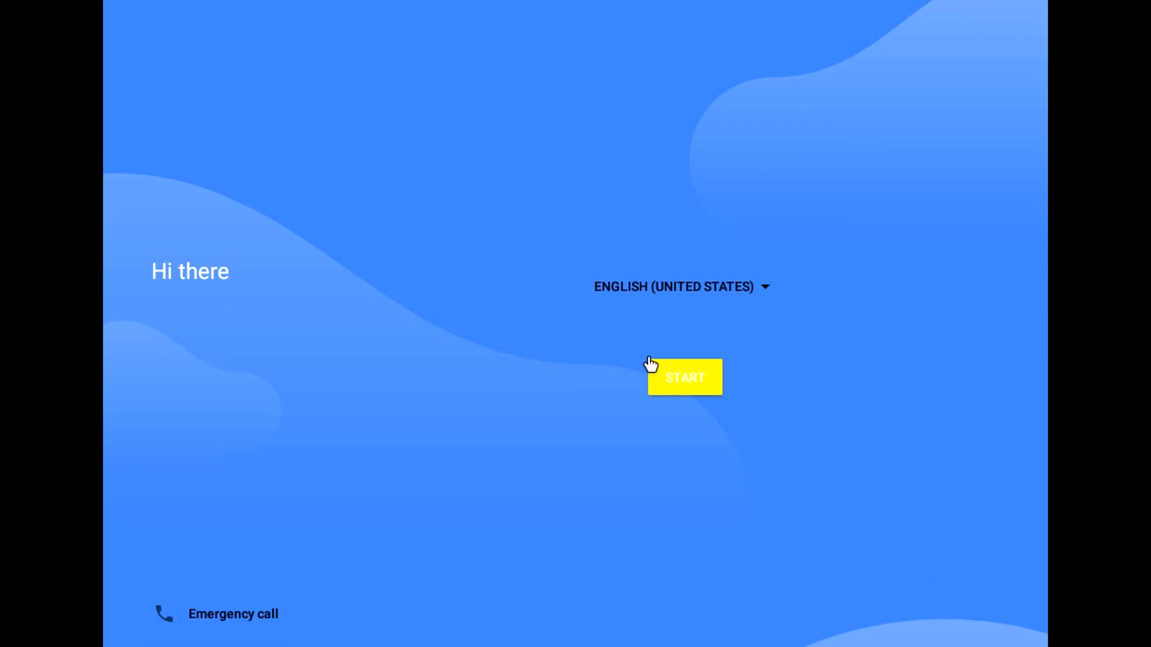
left_click(673, 377)
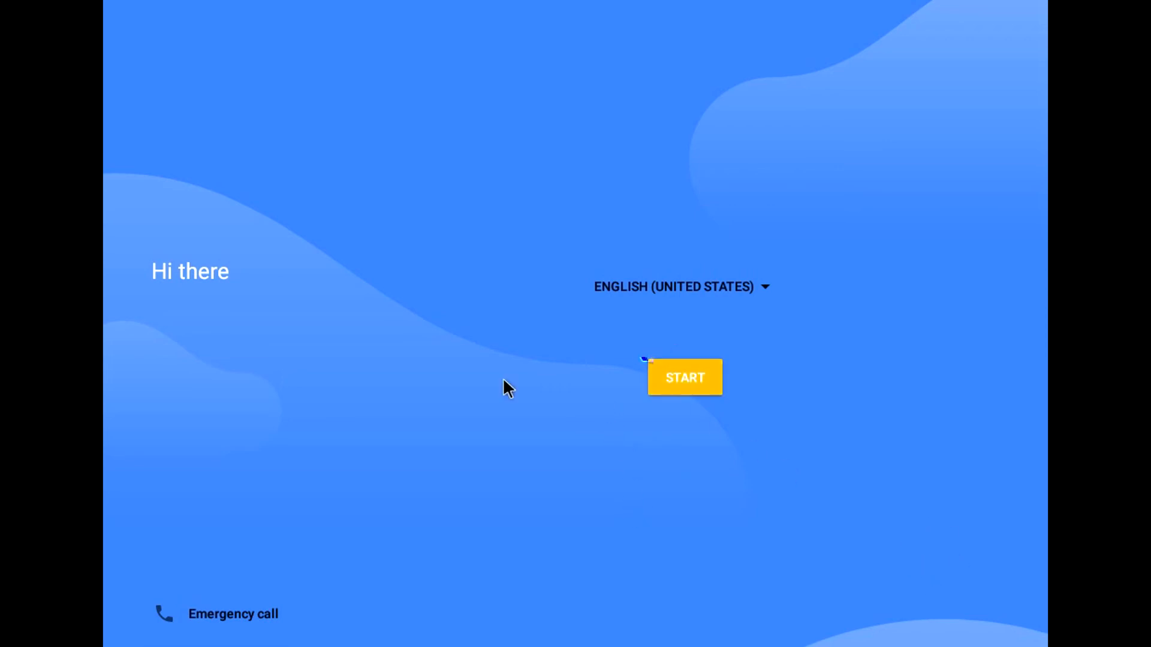
left_click(670, 376)
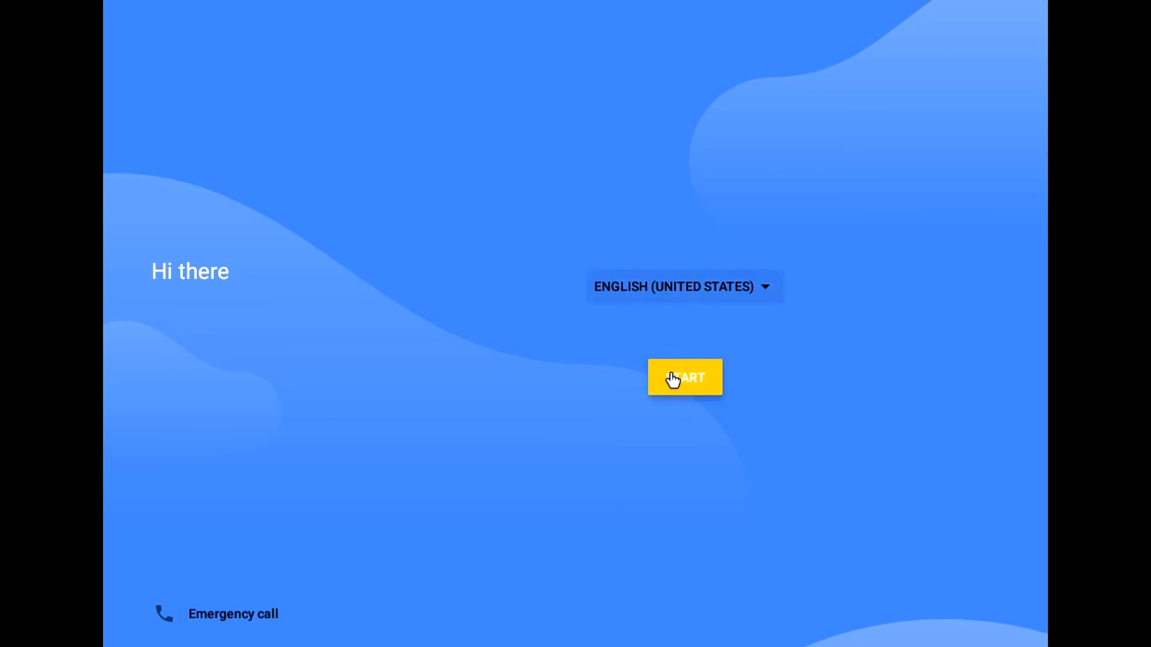
left_click(670, 384)
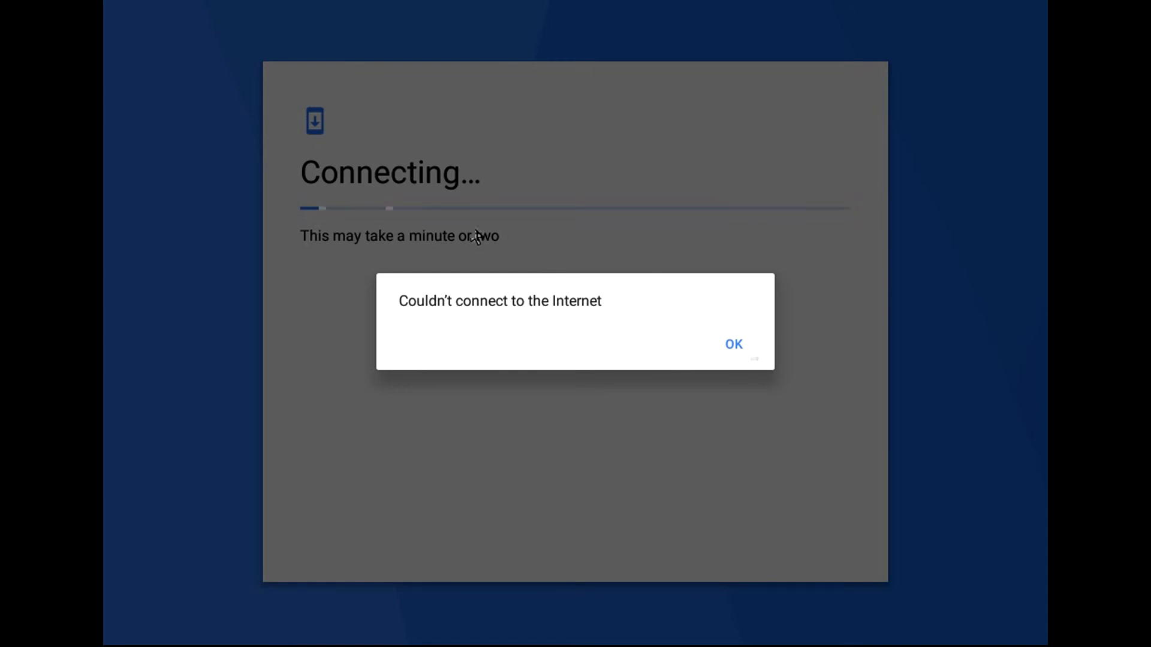
Step: Dismiss the Internet connection message, skip the Wi-Fi setup and continue without a network
left_click(736, 345)
left_click(734, 344)
left_click(728, 347)
left_click(725, 345)
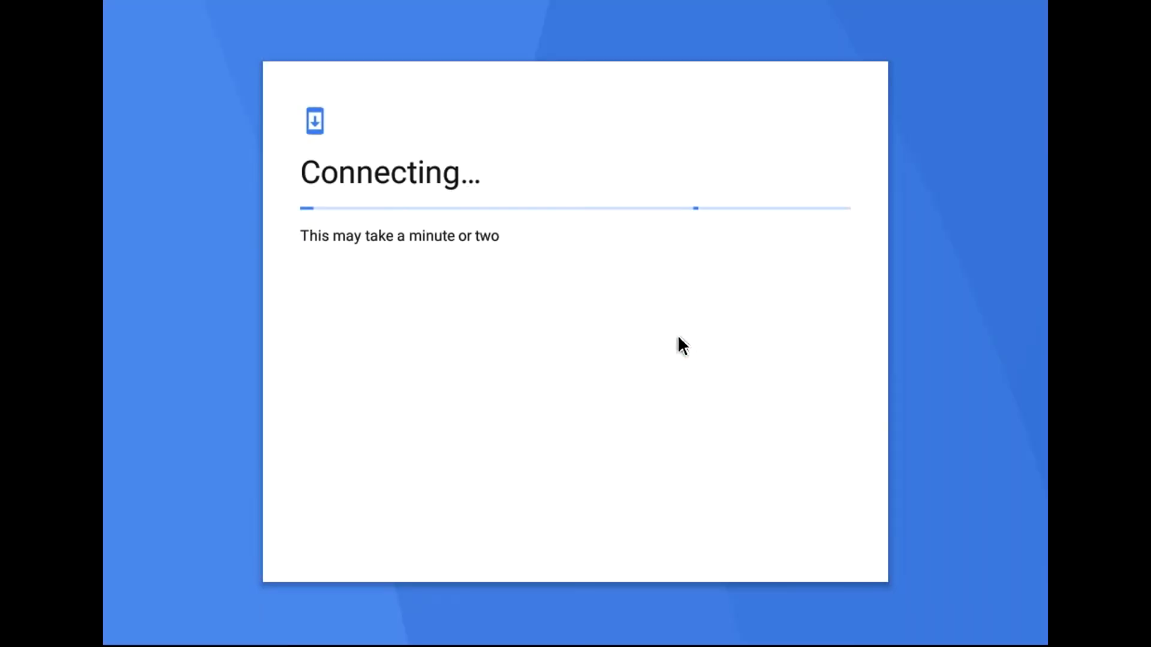
left_click(316, 552)
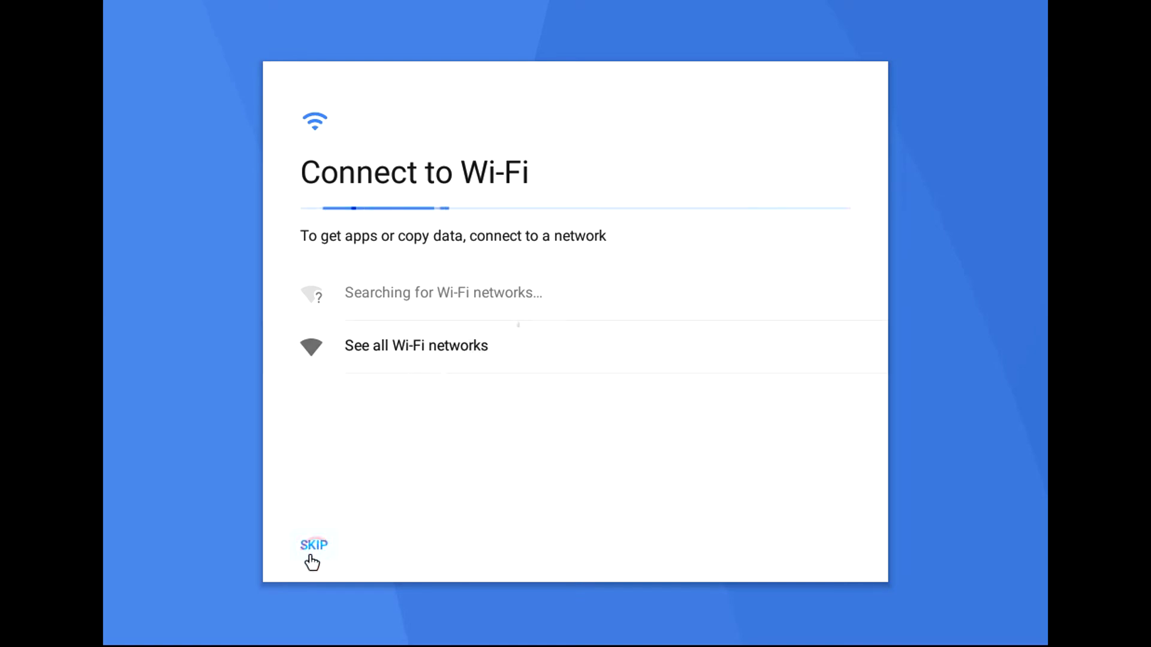
left_click(313, 547)
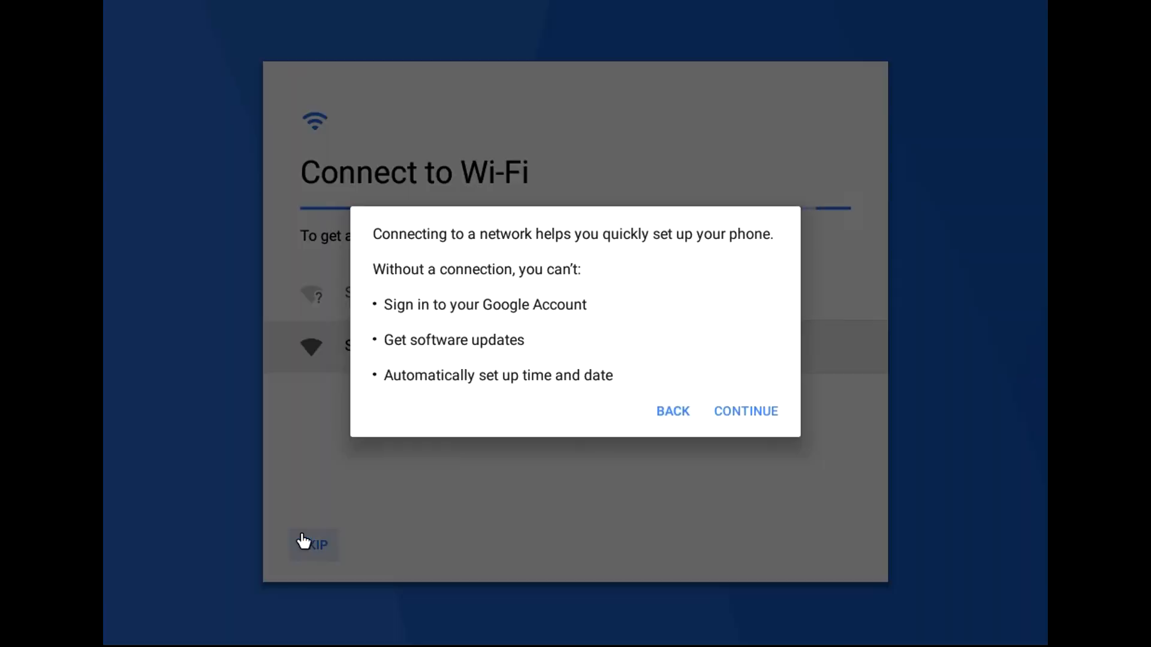
left_click(747, 407)
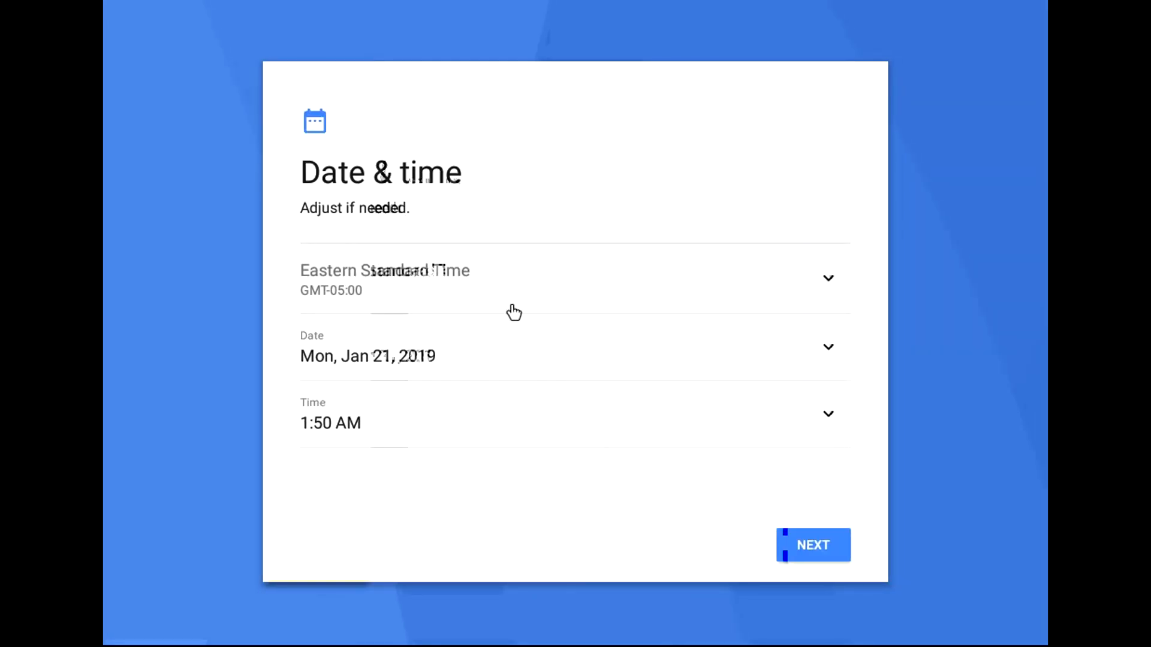
Step: Set the Android time zone to Central Standard Time (GMT-06:00)
left_click(514, 310)
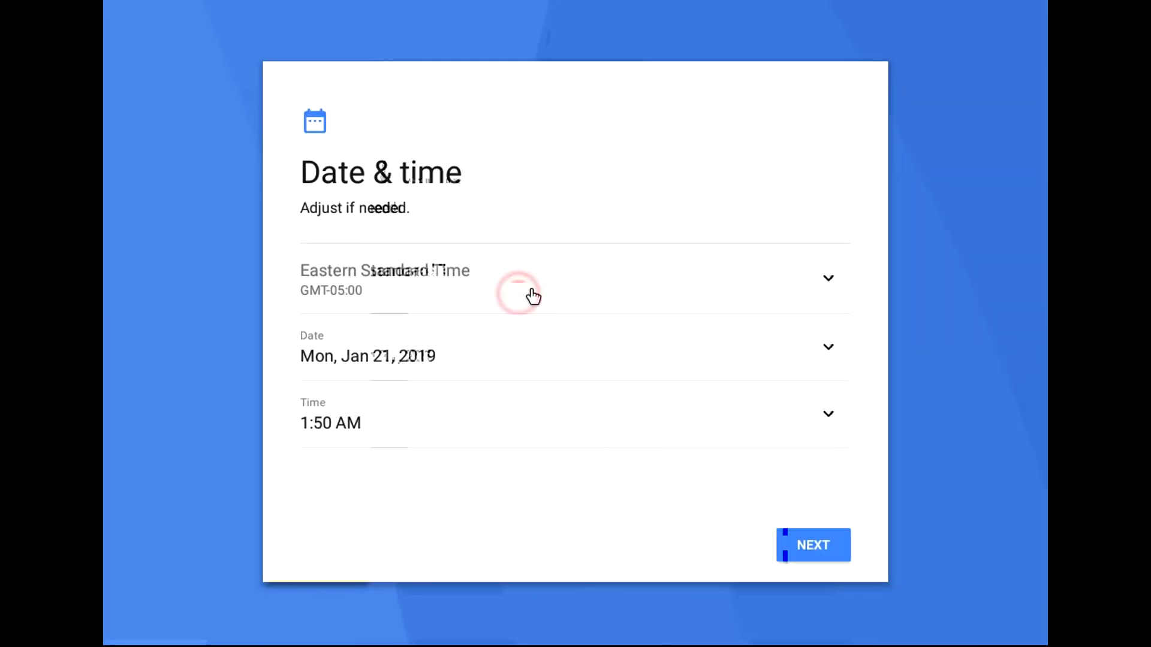
left_click(822, 278)
scroll(845, 282, "up", 2)
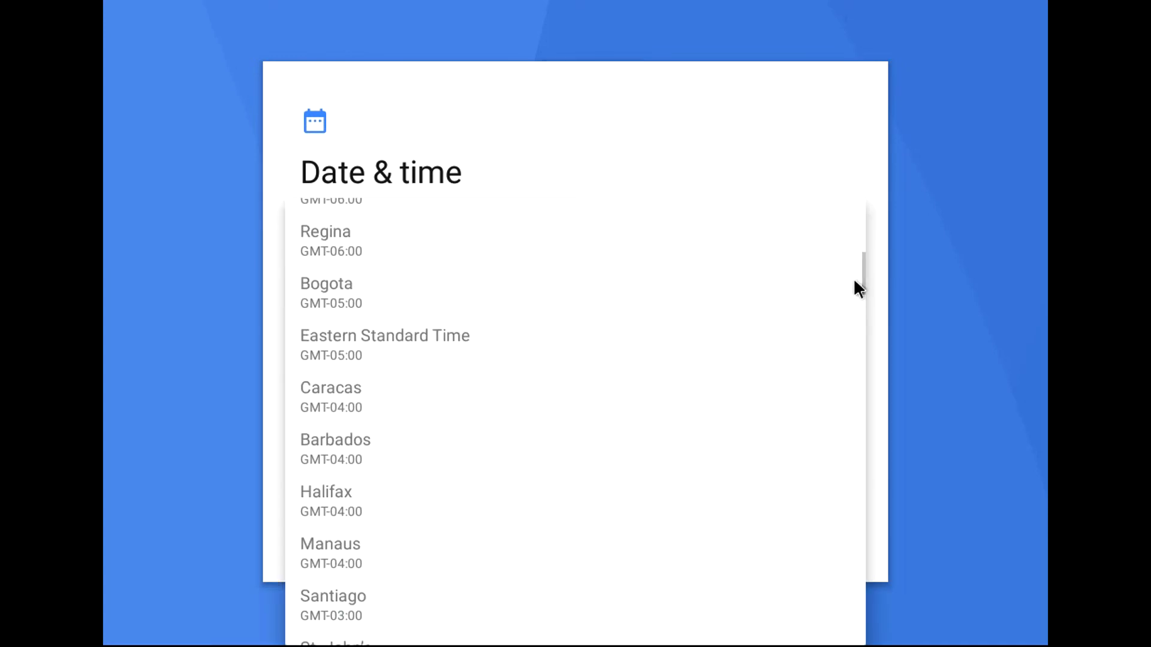
scroll(631, 312, "up", 3)
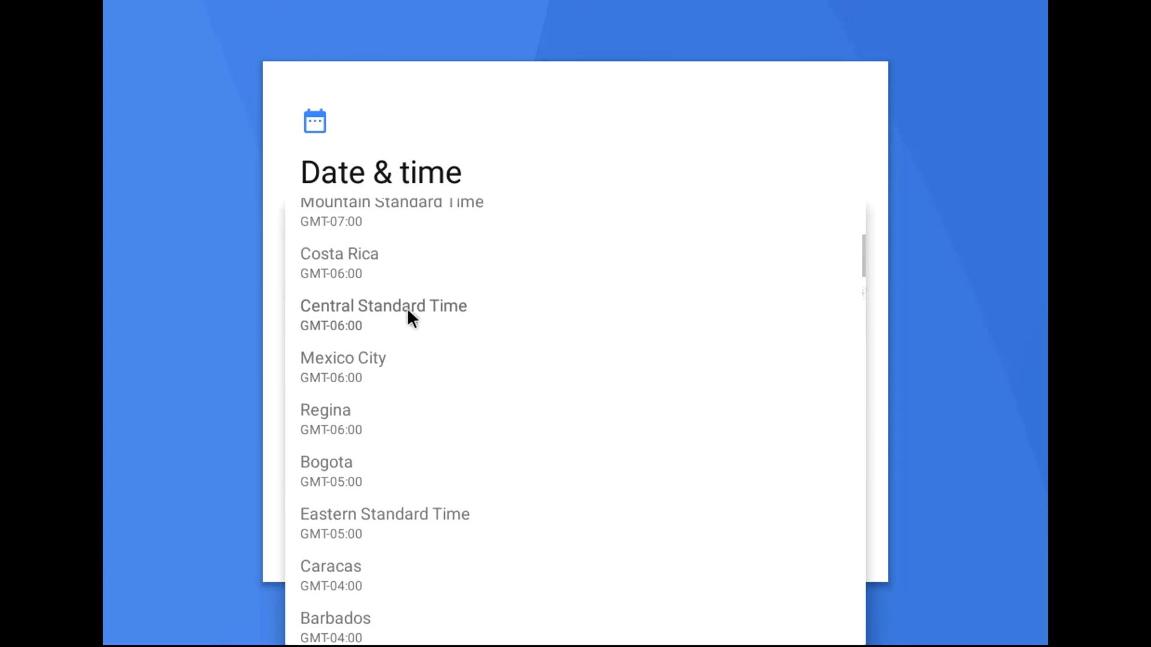
left_click(408, 308)
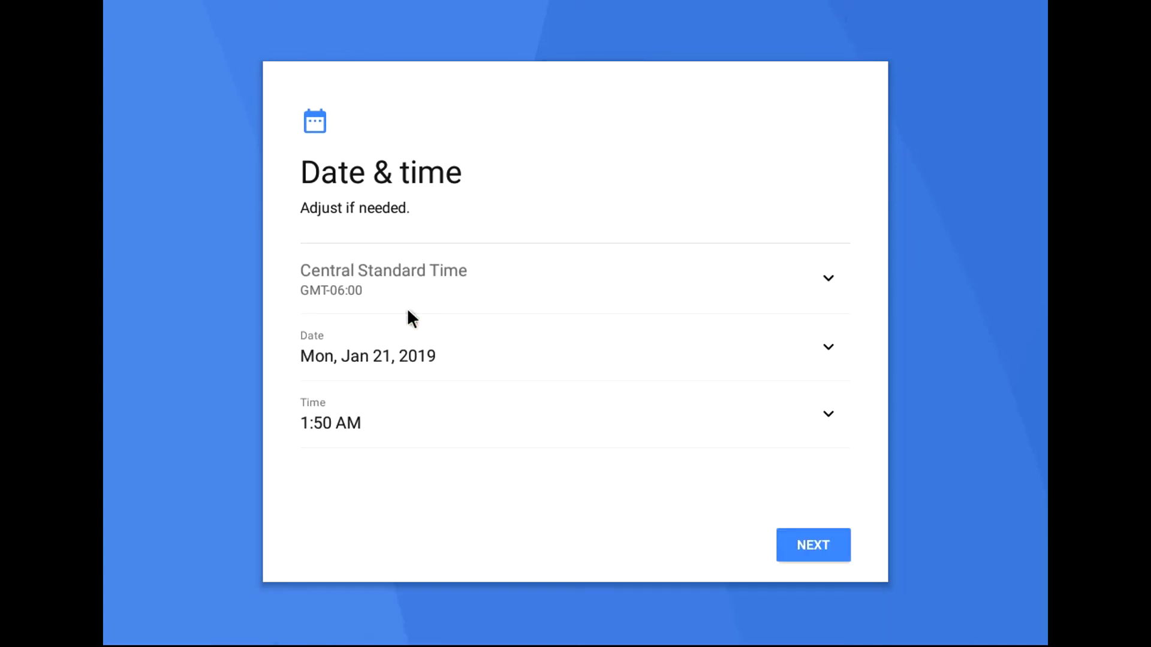
Step: Set the Android date to Sunday, January 20, 2019
left_click(432, 357)
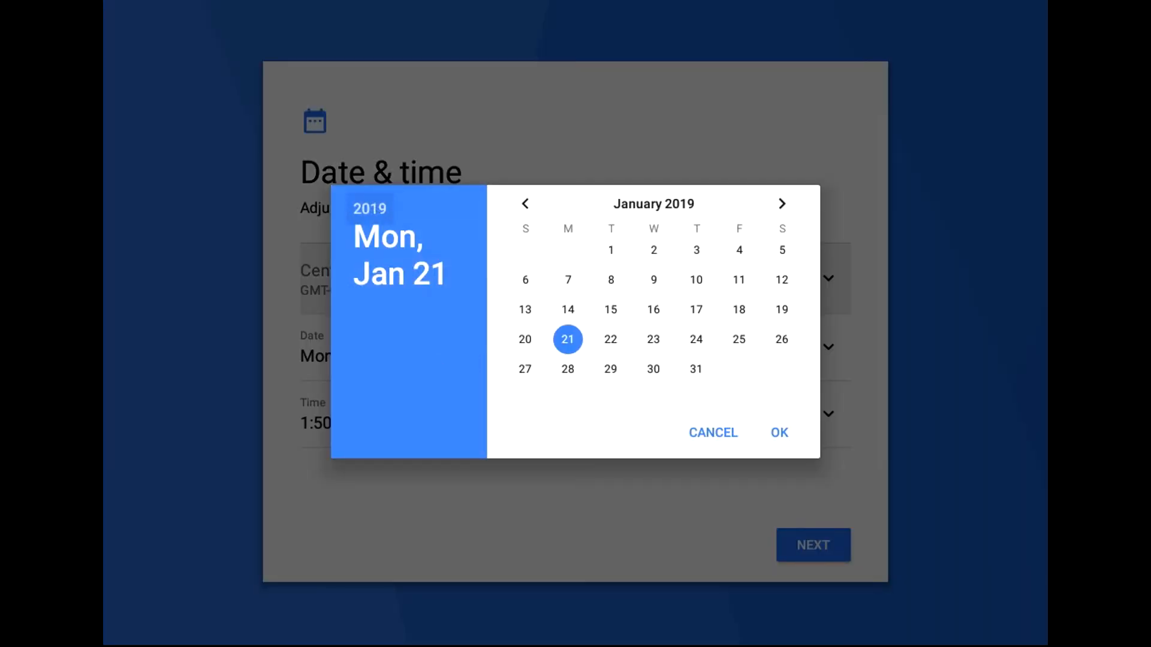
left_click(524, 340)
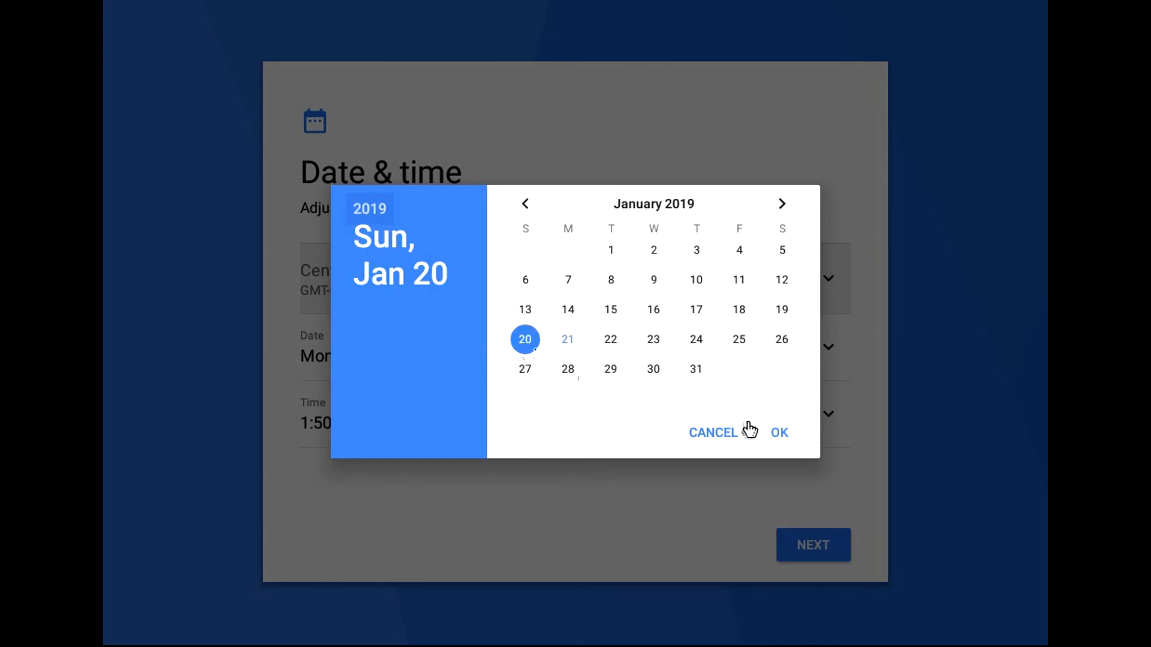
left_click(775, 428)
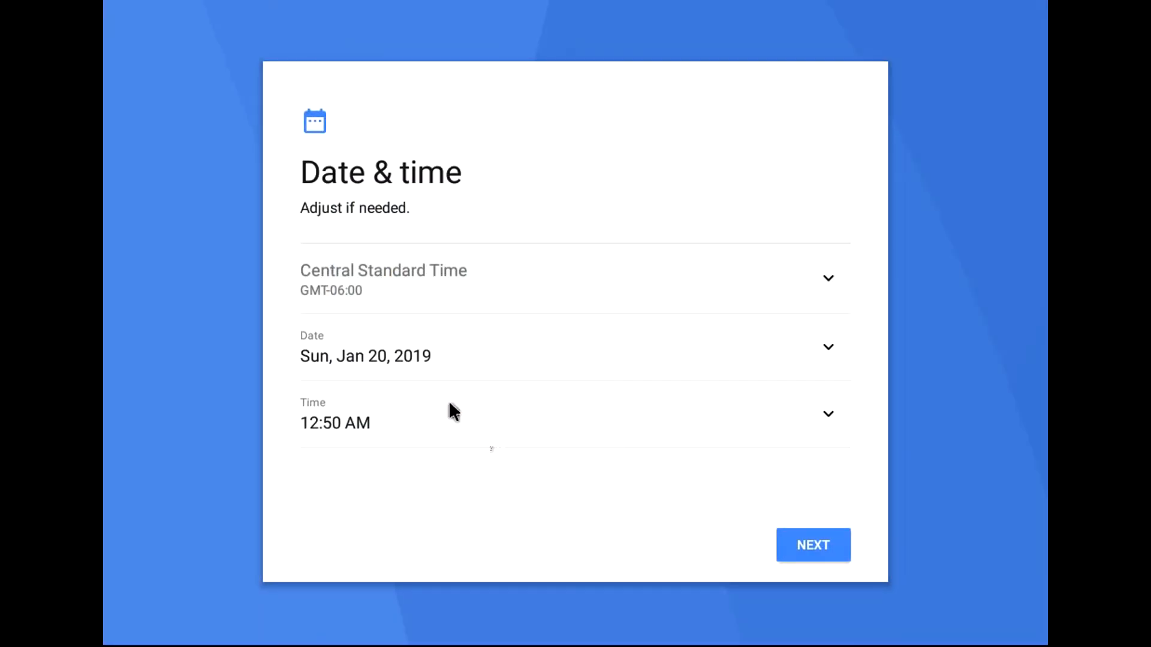
Step: Set the Android time to 4:50 PM
left_click(373, 419)
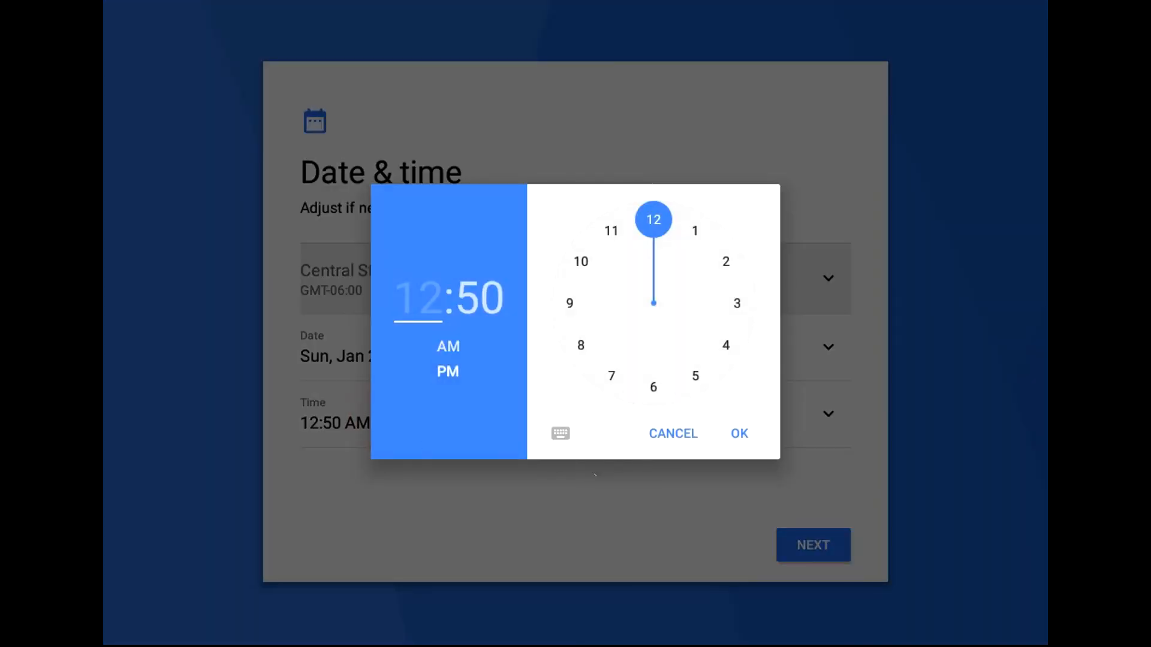
left_click(724, 348)
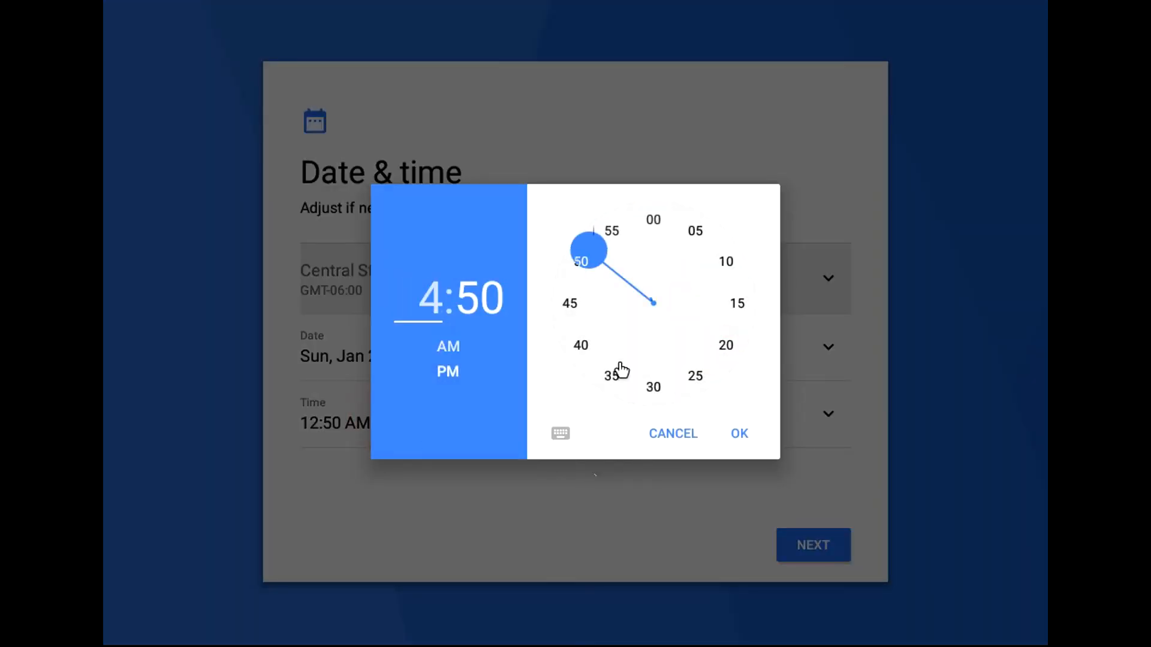
left_click(463, 377)
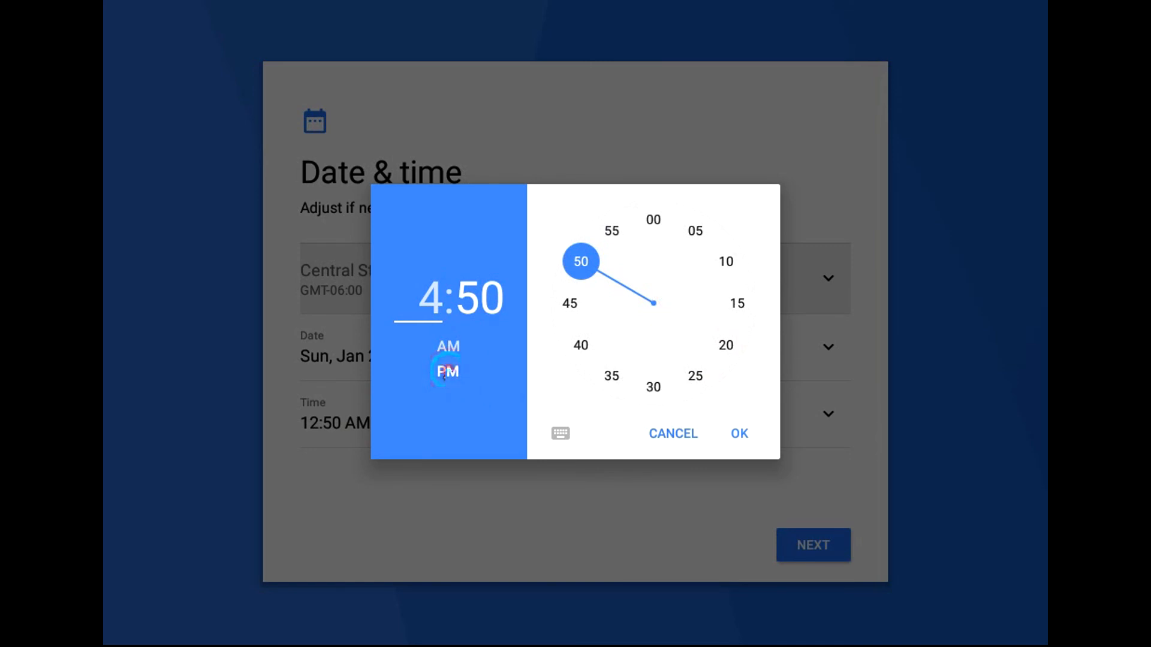
left_click(731, 432)
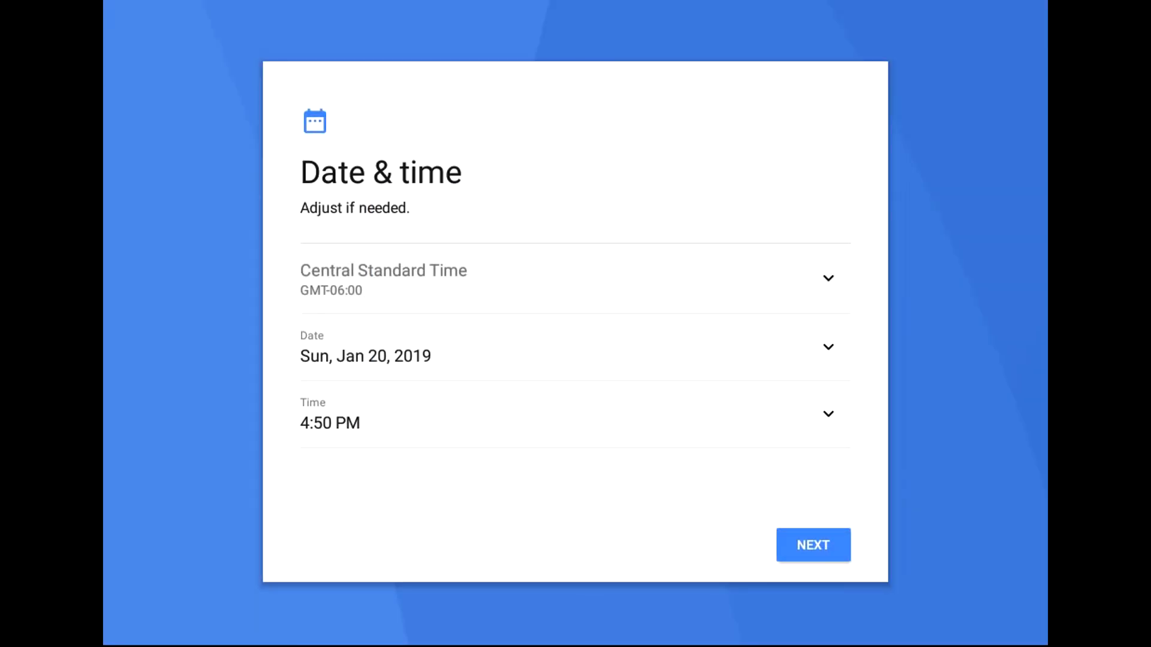
Step: Accept the date and time settings, then enter android2 as the name and continue
left_click(803, 545)
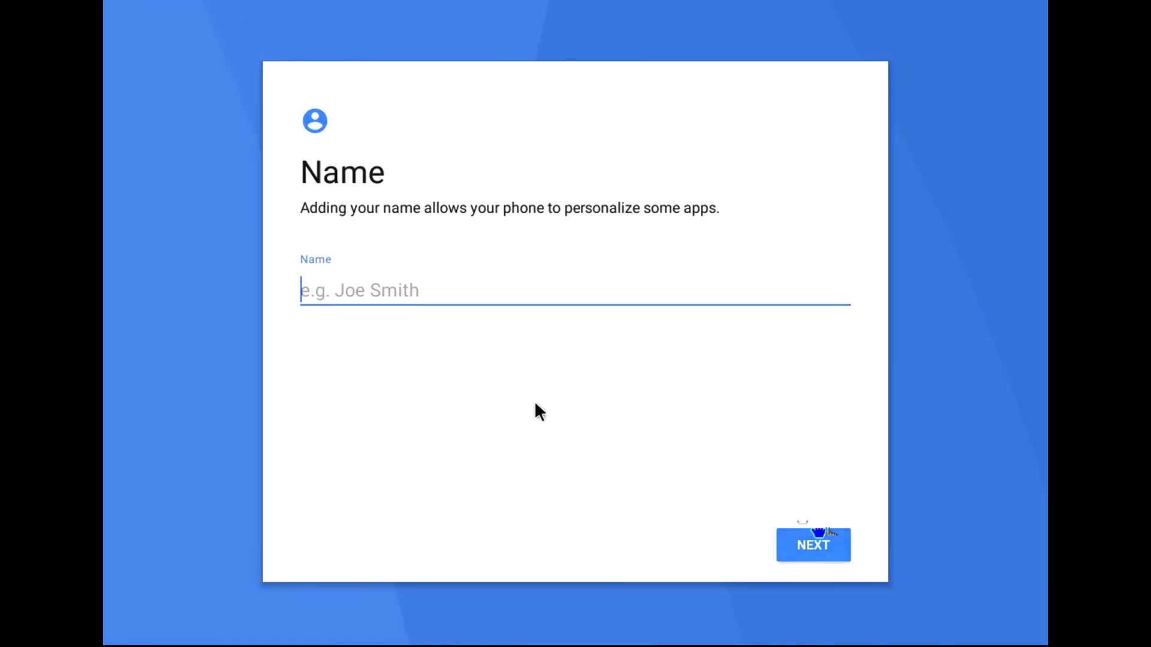
type("android2")
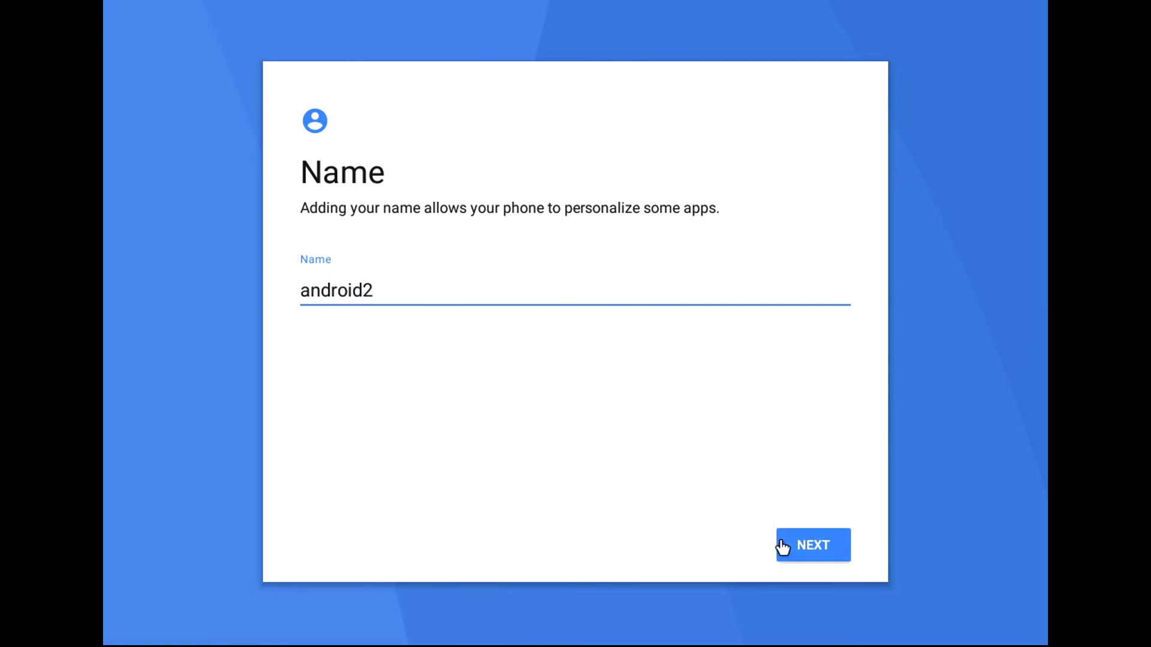
left_click(801, 545)
Step: Turn off Help apps find location and Improve location accuracy in the Google Services options
left_click(843, 368)
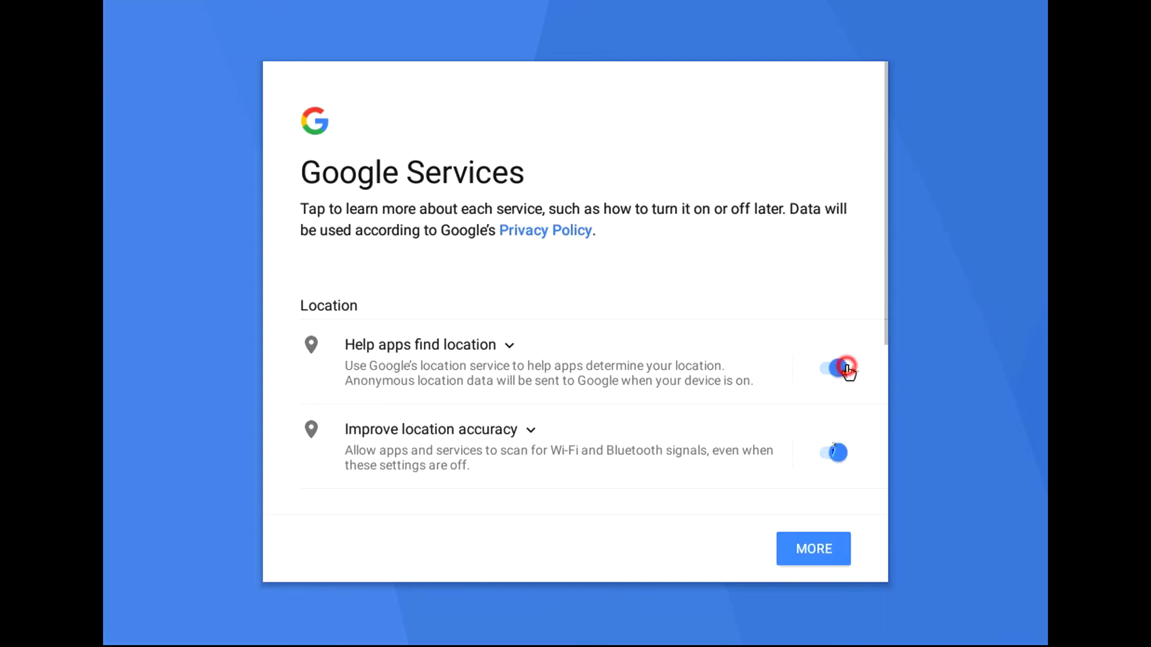
left_click(844, 454)
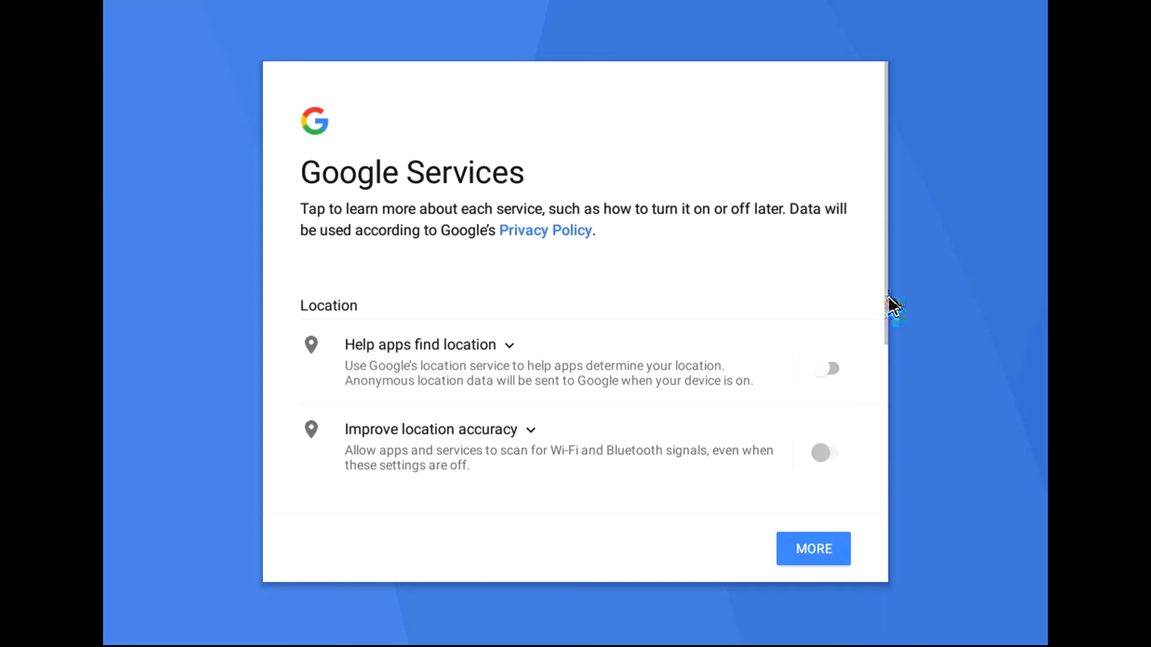
Step: Agree to the Google Services terms and decline the offer to set up another email account or additional apps
left_click(885, 347)
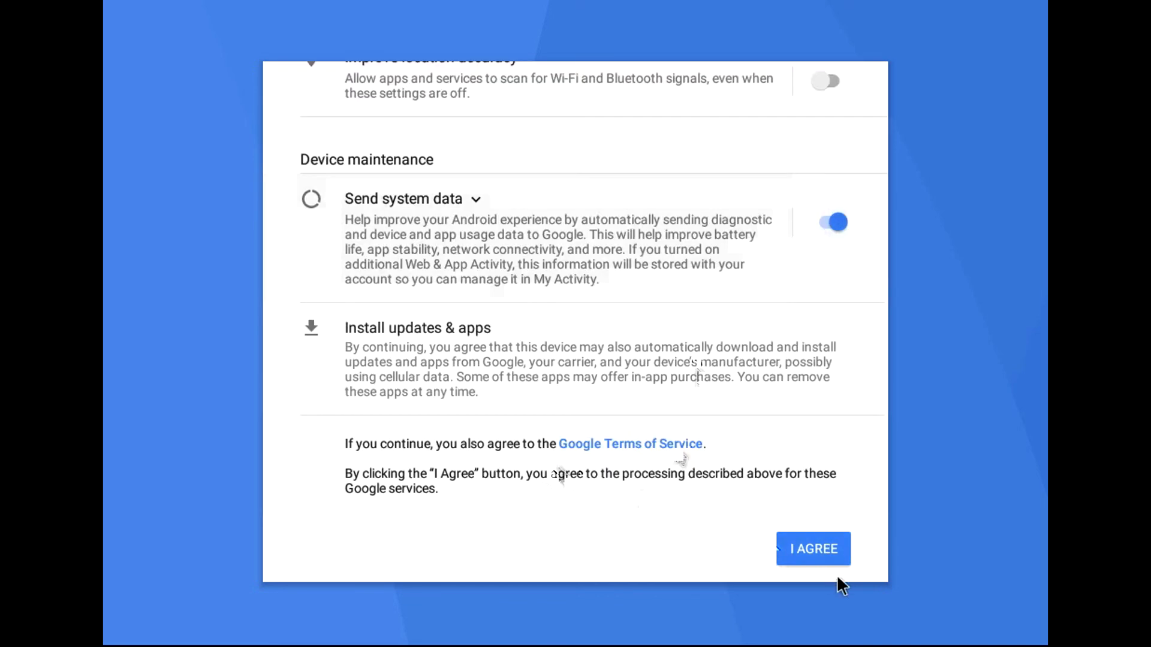
left_click(824, 559)
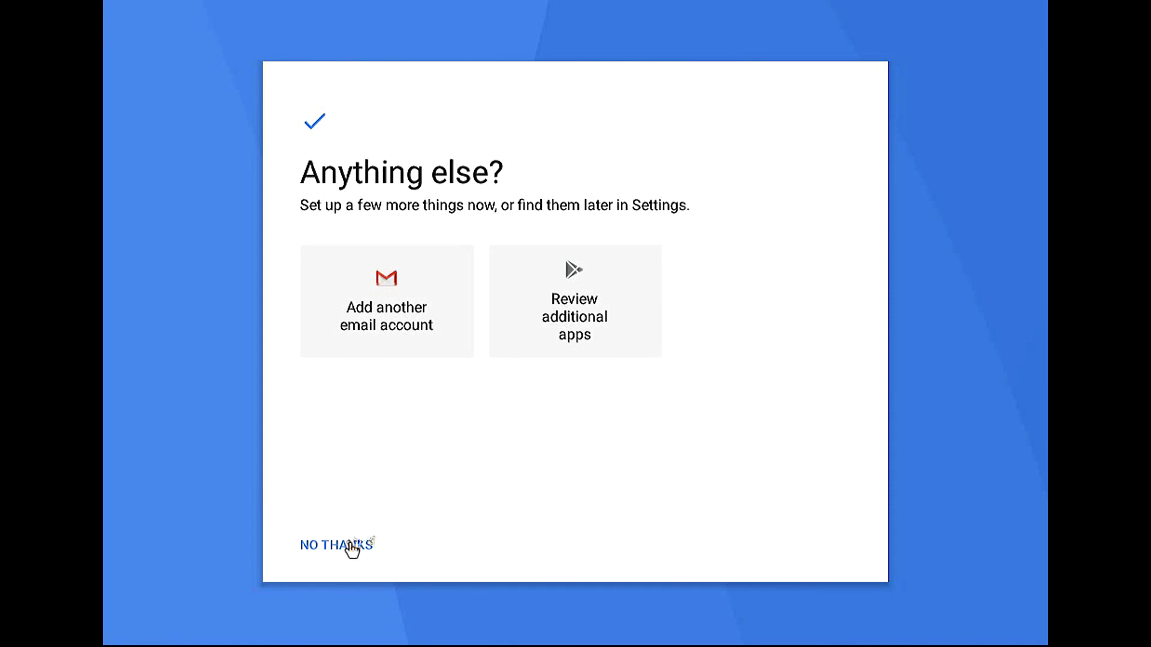
left_click(351, 548)
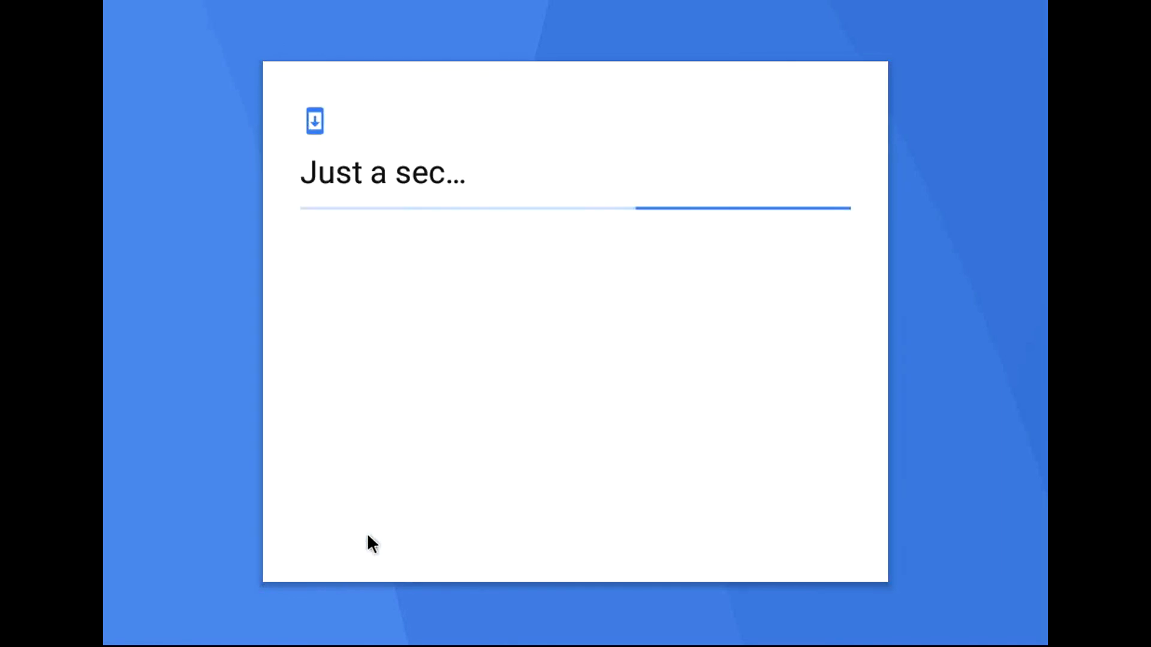